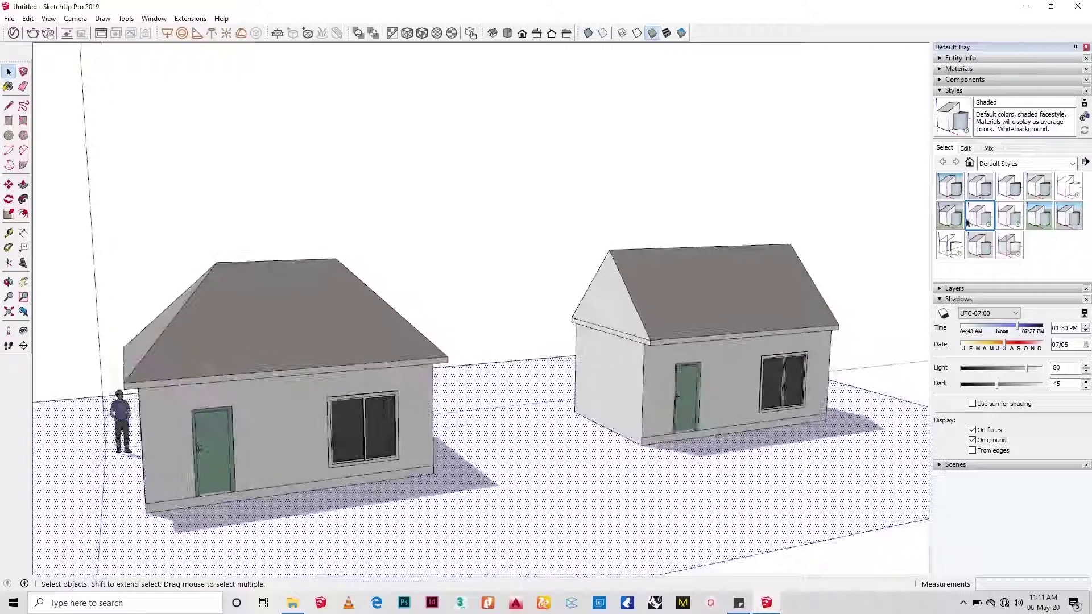
Apply the Construction Documentation Style to the model with the two houses.
click(1014, 190)
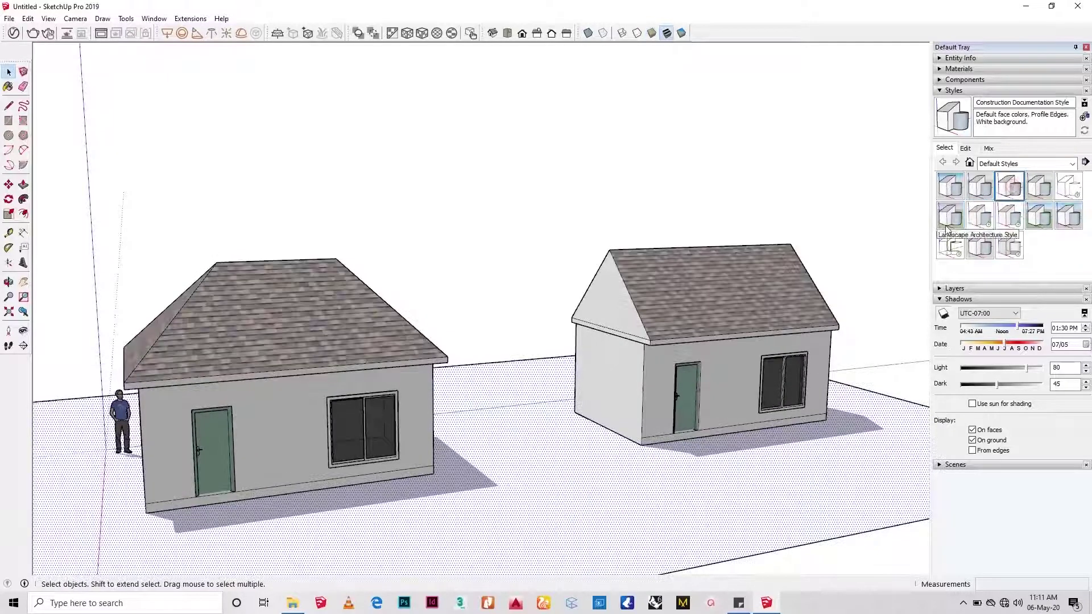
middle_drag(585, 367, 666, 334)
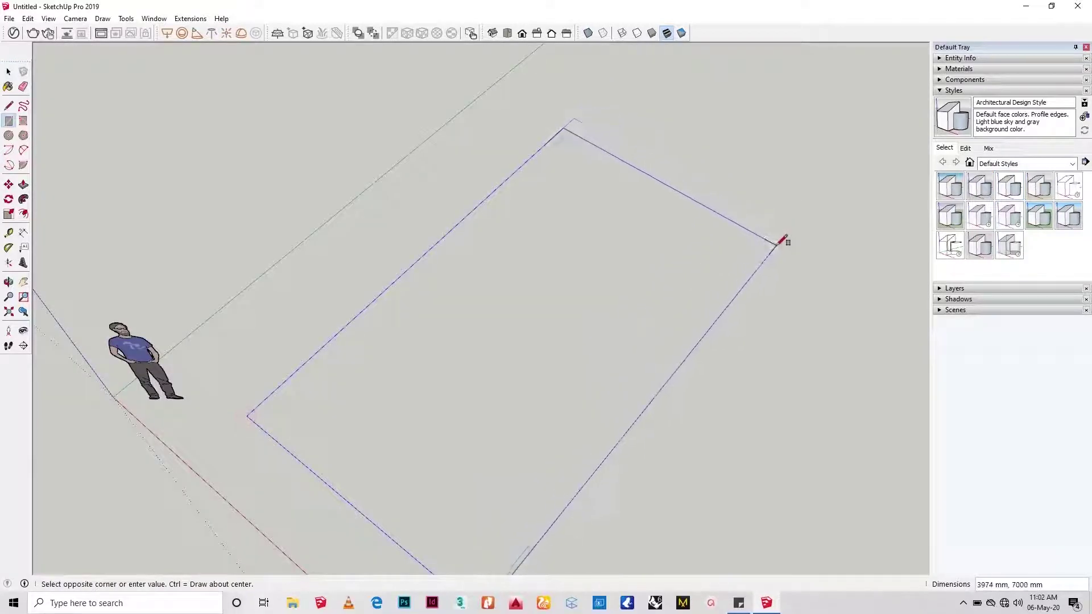
Draw a ground rectangle about 3974 by 7000 mm as the house footprint.
click(785, 239)
key(space)
scroll(431, 377, up, 2)
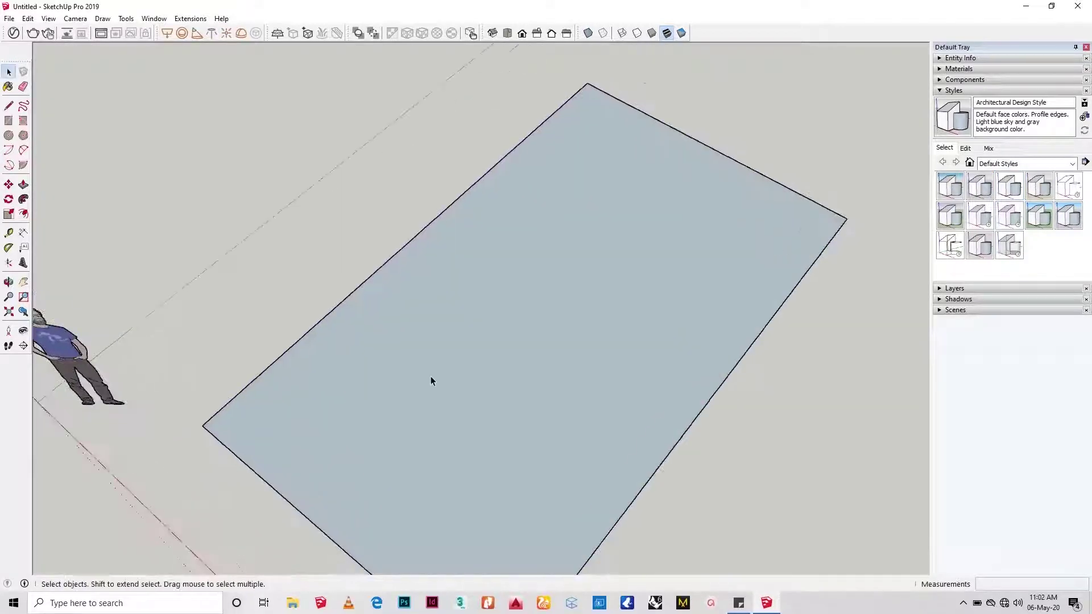
Offset the footprint outline inward by 225 mm to define the wall thickness.
mouse_move(431, 376)
middle_down()
mouse_move(414, 323)
mouse_move(327, 391)
middle_up()
scroll(327, 391, up, 1)
key(f)
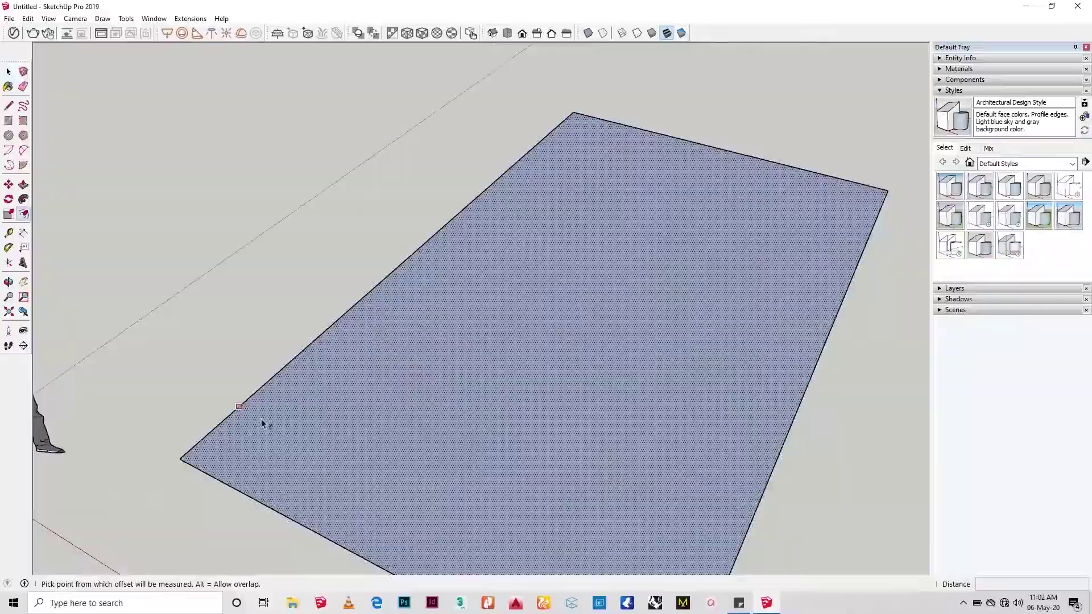
click(212, 432)
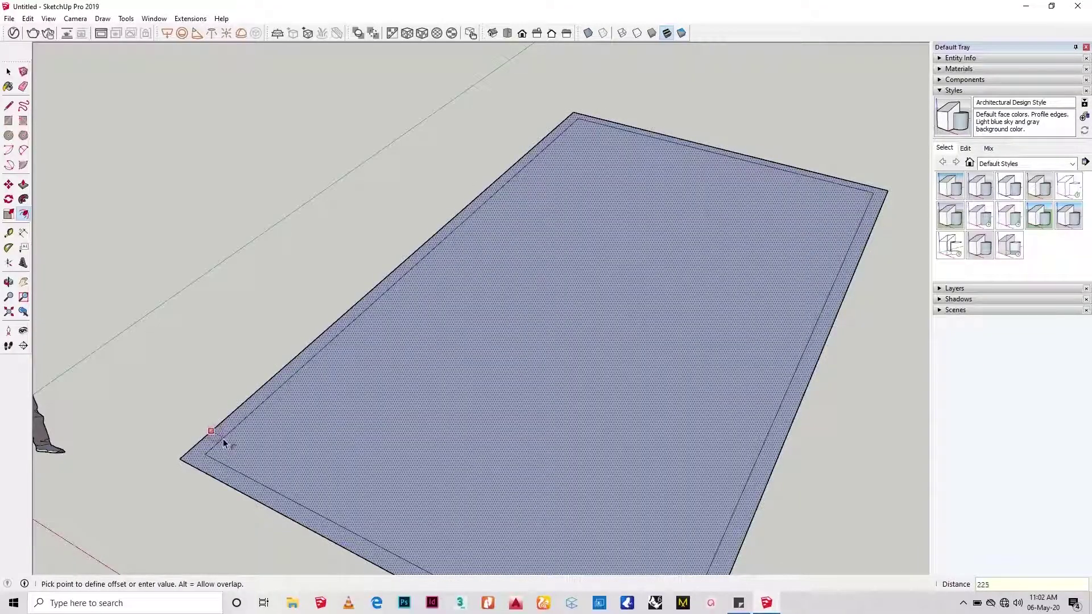
click(223, 439)
Push/Pull the wall ring between the two outlines up to a height of 3000 mm.
scroll(209, 388, down, 2)
middle_drag(209, 388, 184, 370)
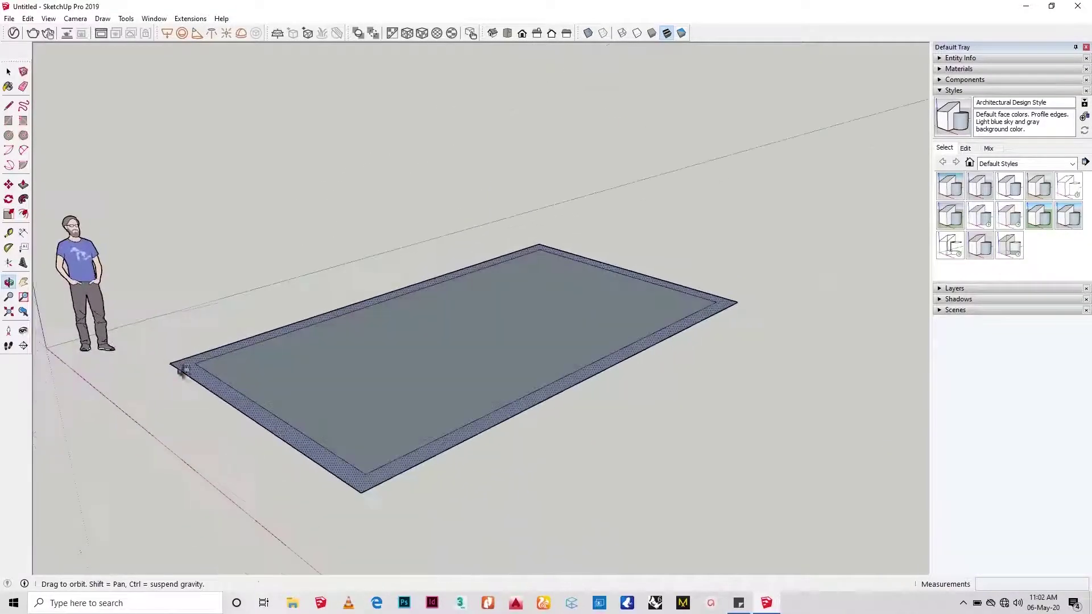
key(p)
click(307, 456)
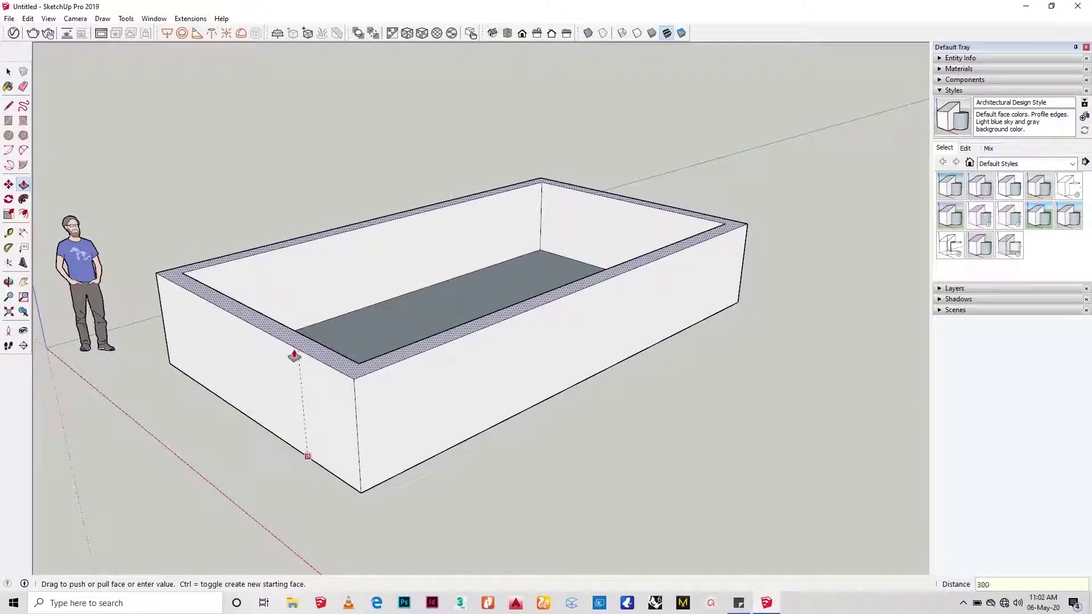
key(Return)
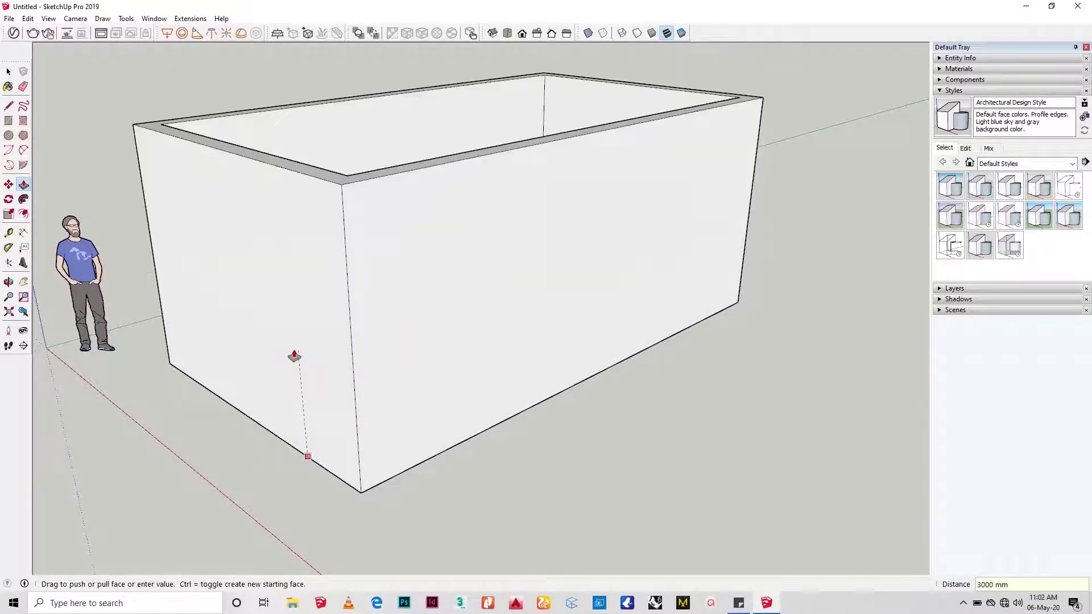
Draw a narrow full-length rectangle along the base of the long front wall as a plinth band.
key(space)
middle_drag(294, 356, 292, 310)
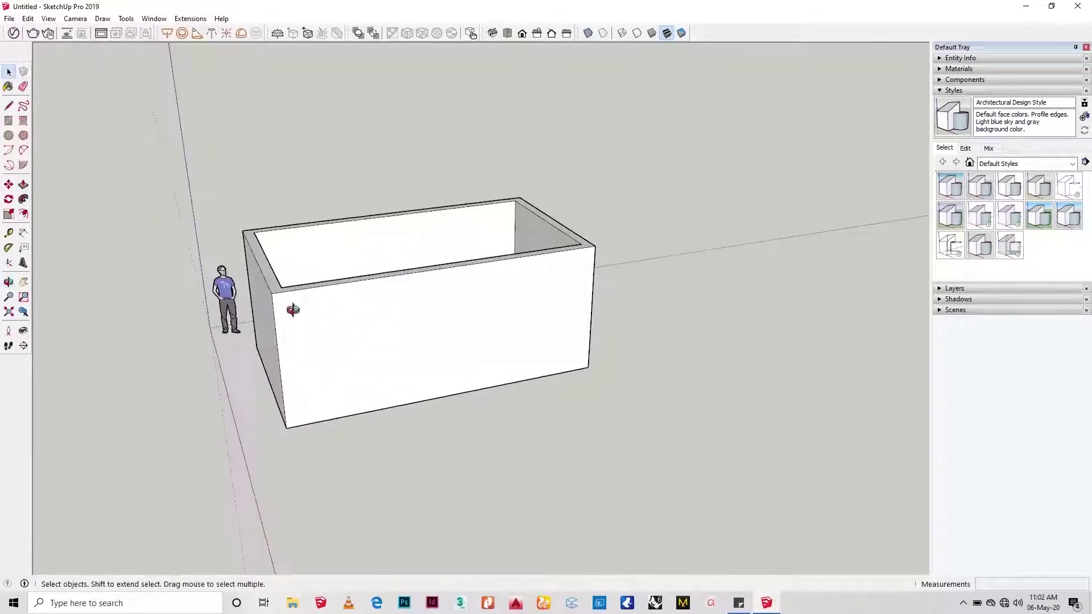
scroll(383, 349, up, 2)
key(r)
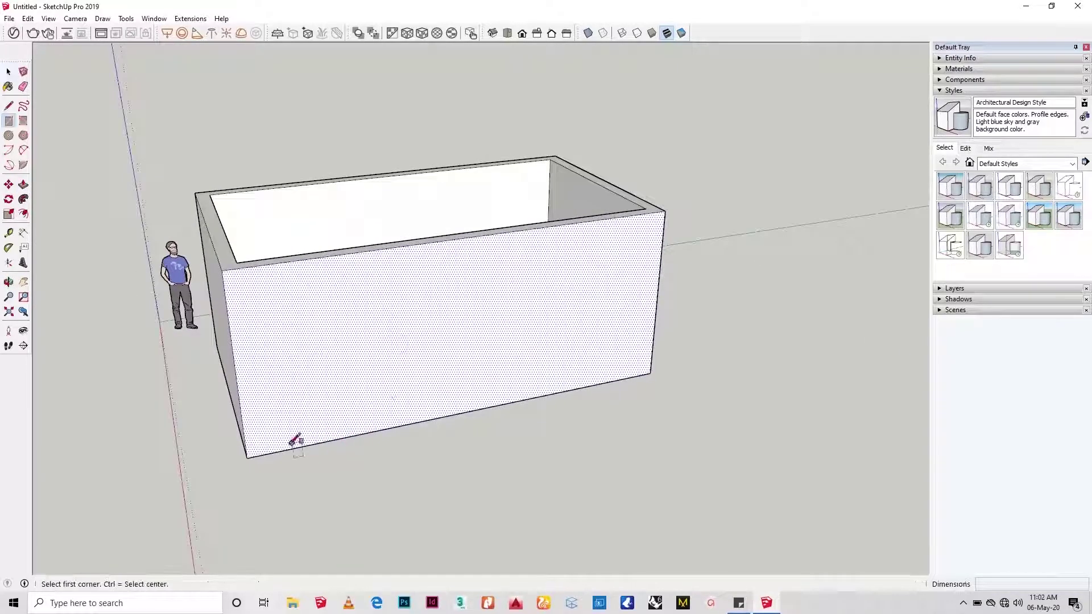
click(247, 457)
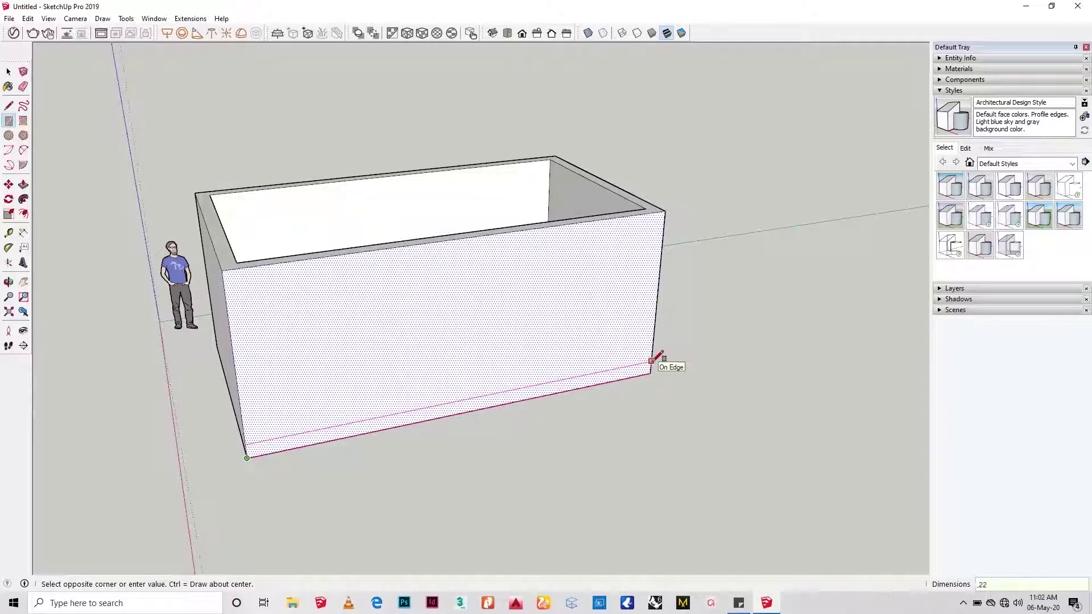
key(Return)
key(space)
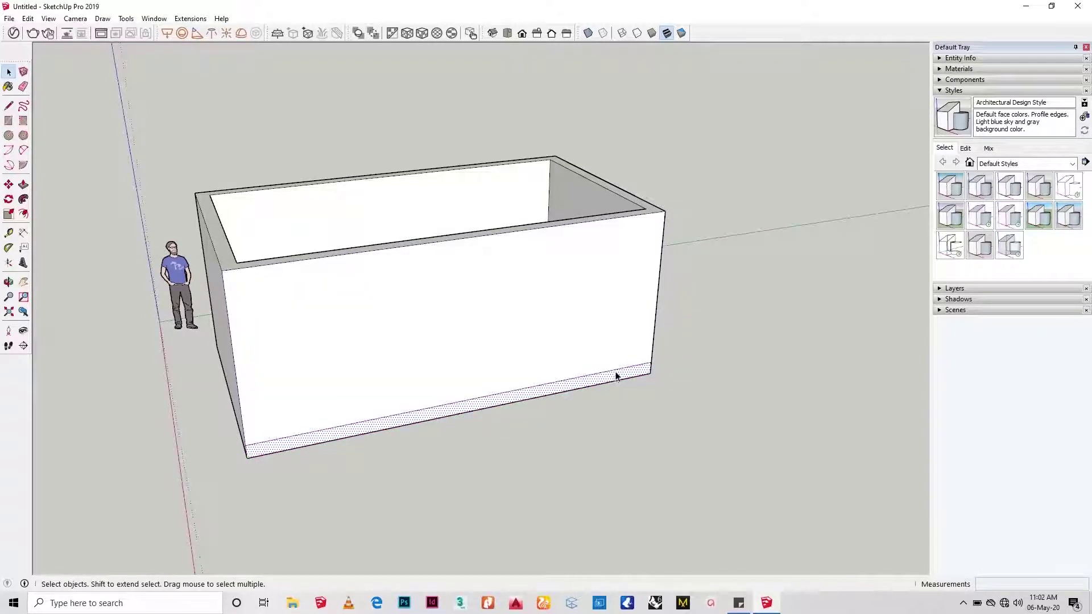
Copy the plinth band's upper edge 2100 mm upward on the front wall to mark the door height.
click(629, 370)
key(m)
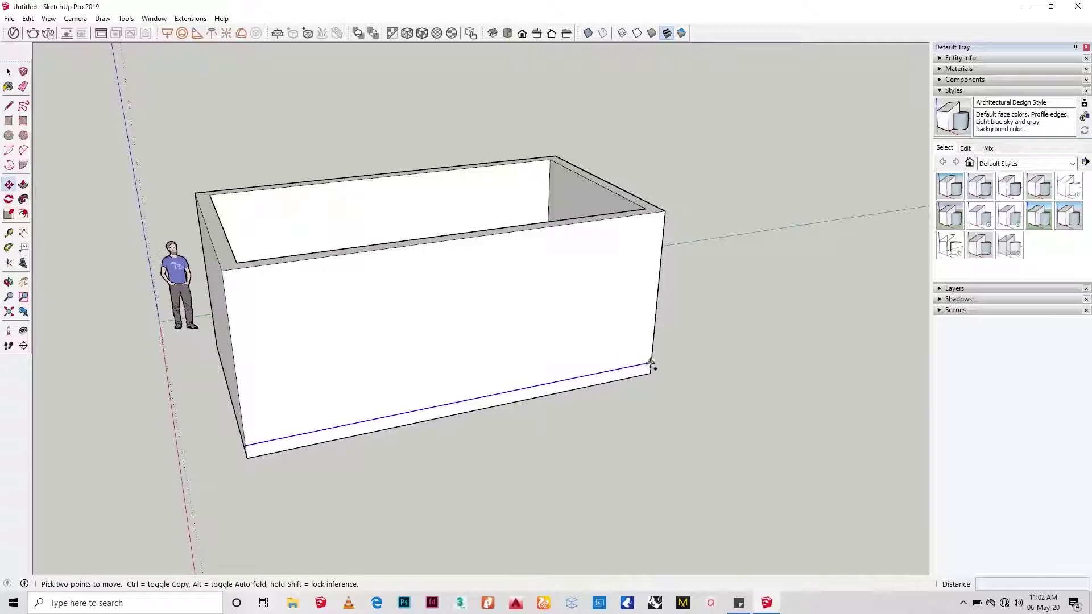
click(651, 363)
key(ctrl)
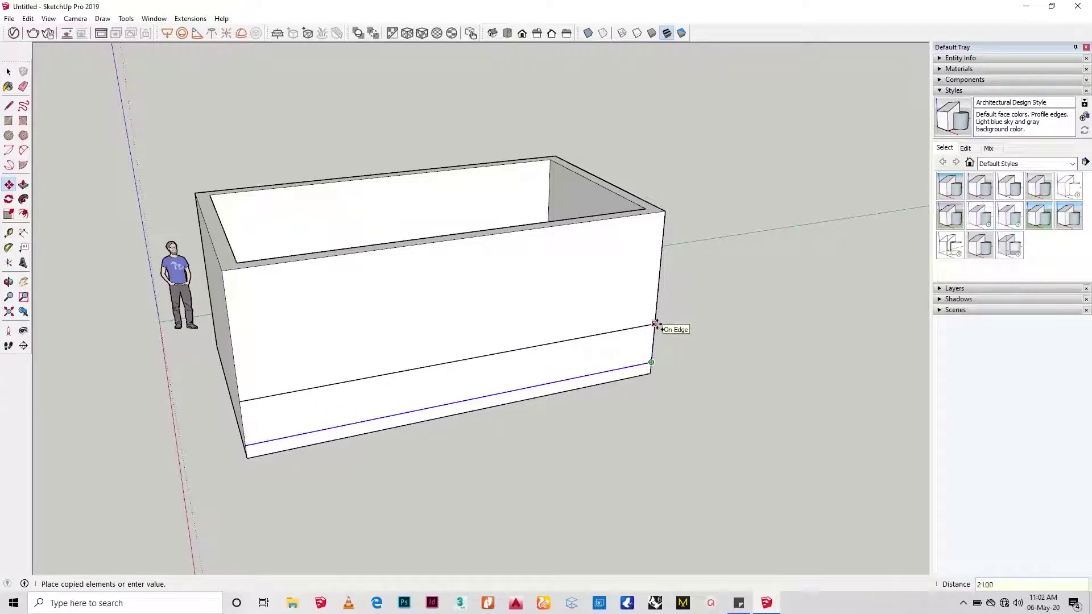
key(Return)
Draw a door rectangle about 833 mm wide and 2100 mm high from the plinth line to the door-height line.
scroll(463, 372, up, 2)
key(r)
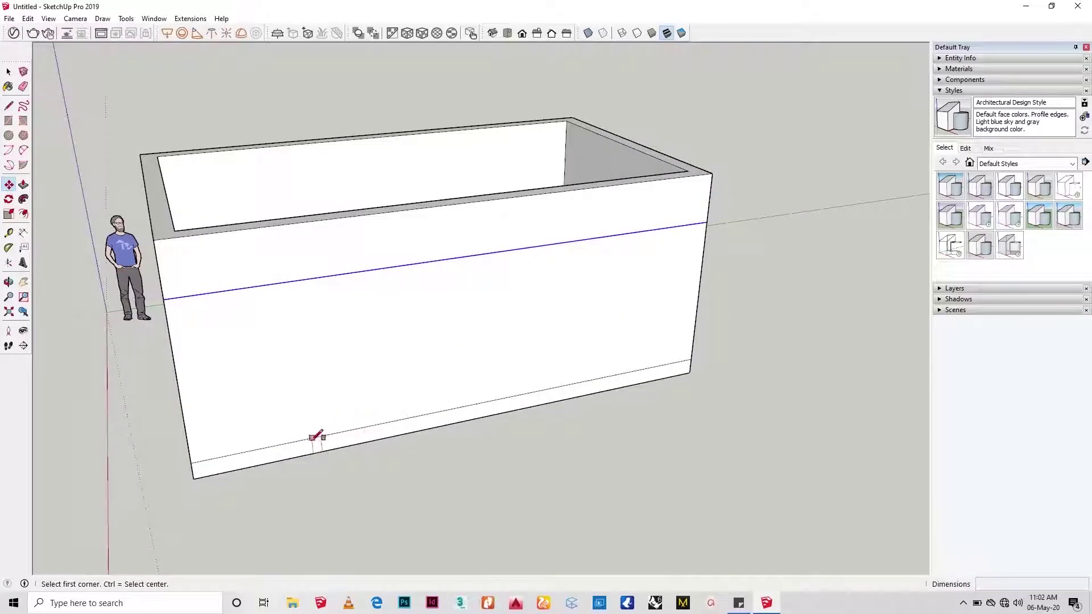
click(284, 443)
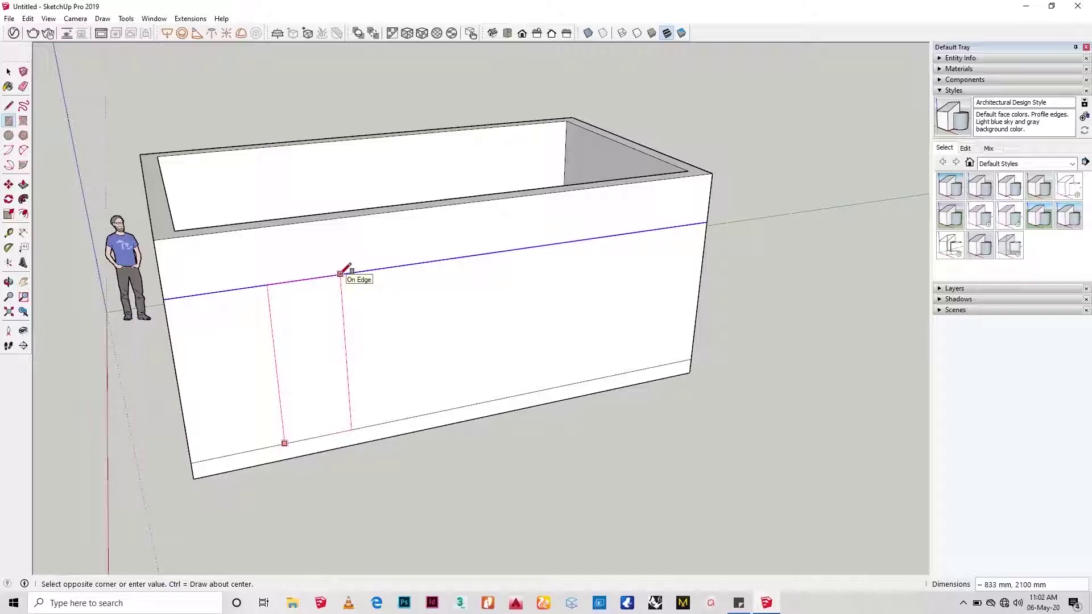
key(Return)
Push the door rectangle 225 mm through the wall and erase the leftover door-height line on both sides.
key(p)
middle_drag(334, 307, 324, 390)
click(331, 379)
click(340, 268)
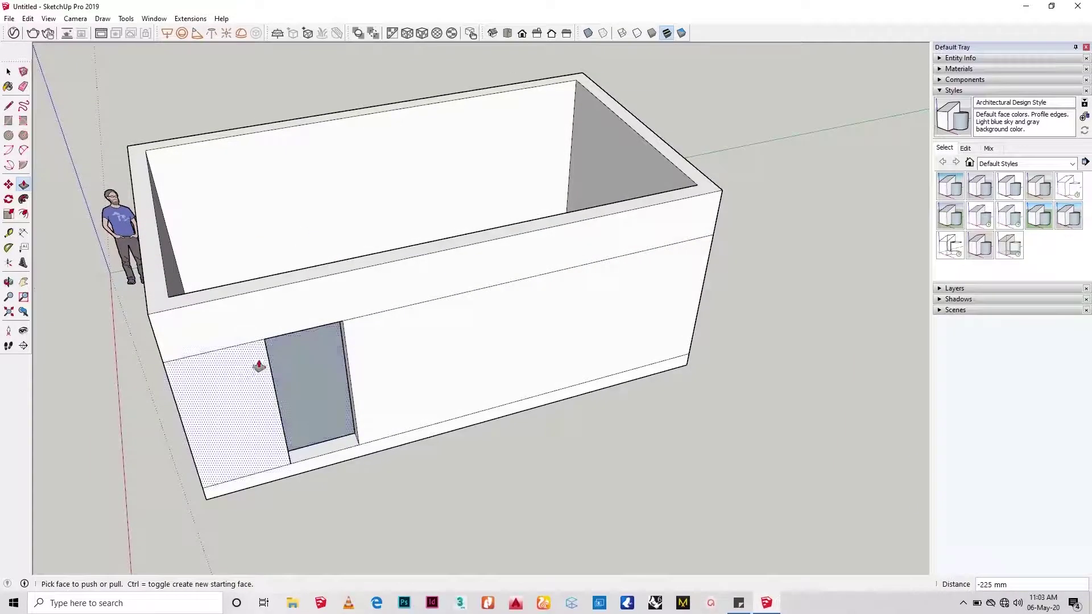
key(e)
click(387, 314)
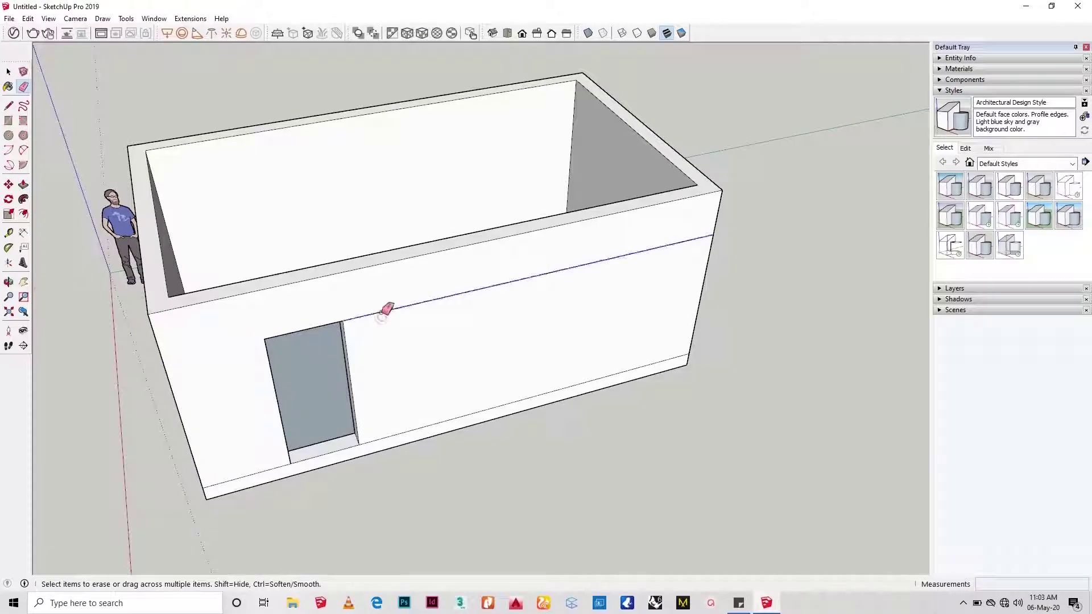
Draw an 1800 by 1800 mm window rectangle on the front wall beside the door.
mouse_move(378, 319)
middle_down()
mouse_move(844, 483)
mouse_move(314, 488)
mouse_move(415, 312)
mouse_move(430, 364)
middle_up()
key(r)
click(414, 318)
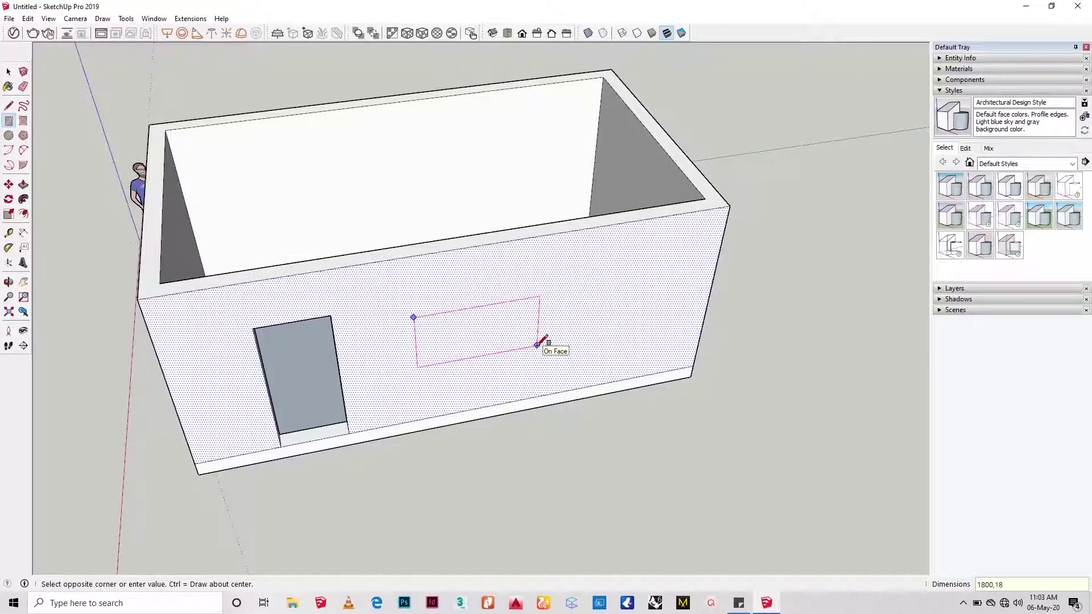
text(1800,1800)
key(Return)
Move the window rectangle up and toward the door so its top edge aligns with the top of the door.
key(space)
click(507, 373)
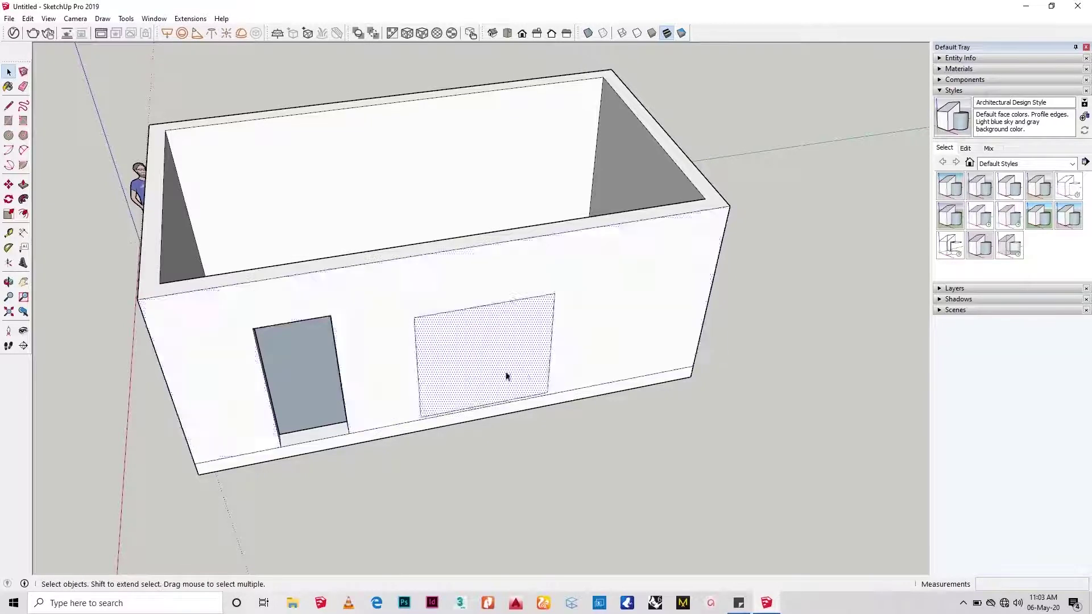
middle_drag(507, 373, 464, 314)
key(m)
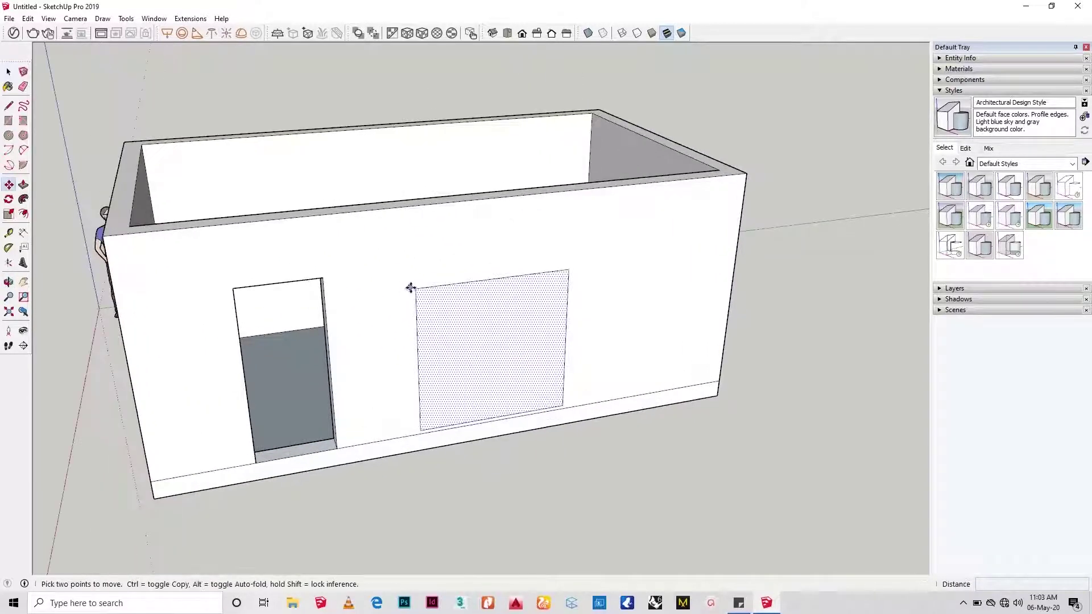
click(415, 291)
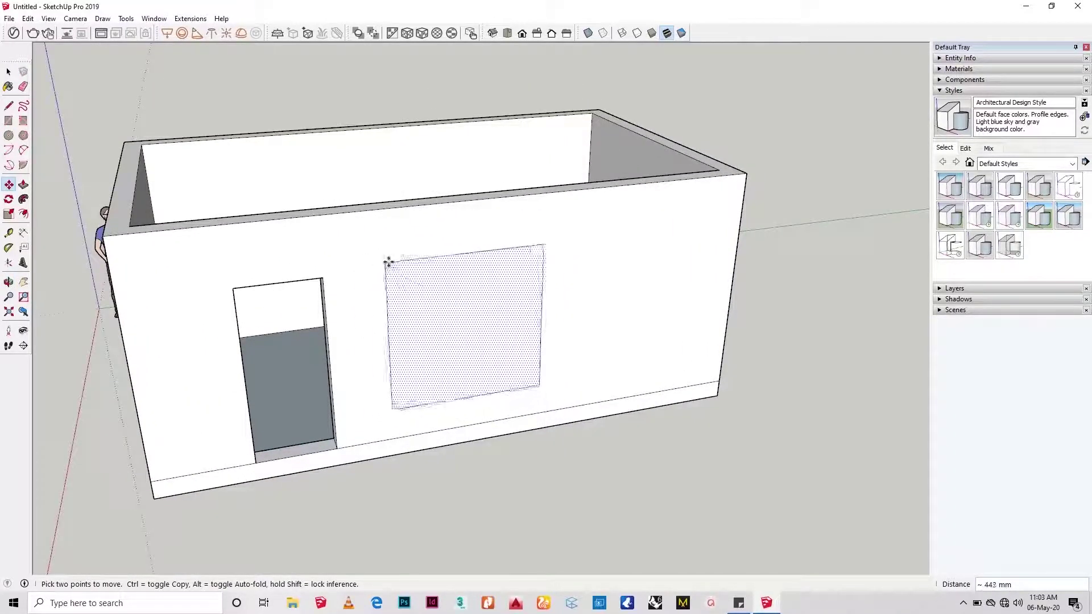
click(319, 278)
Push the window rectangle through the front wall to cut the opening.
middle_drag(320, 277, 380, 412)
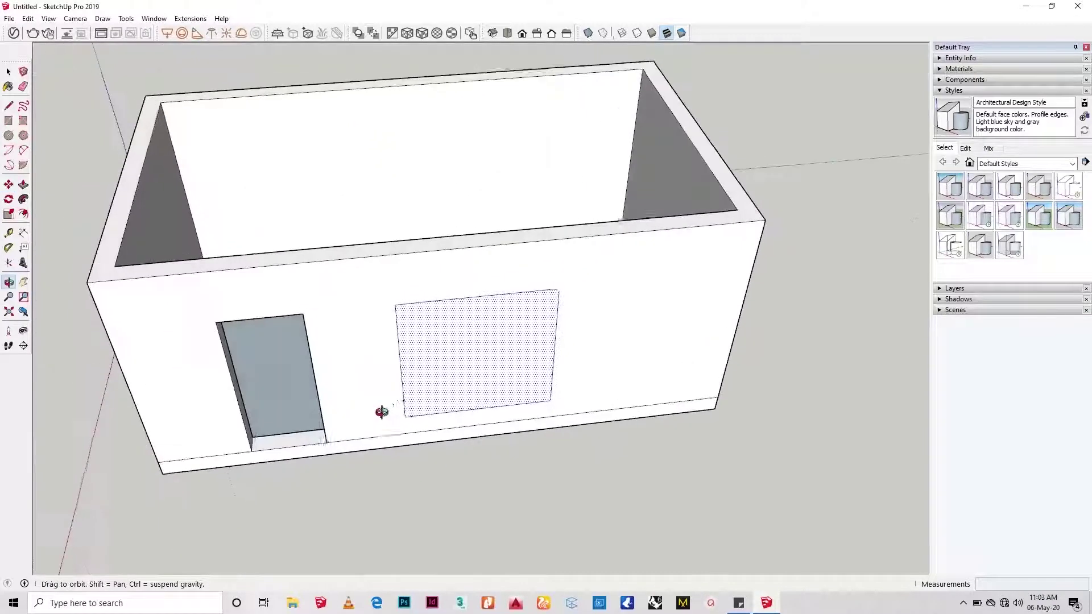
key(p)
middle_drag(455, 381, 443, 431)
click(479, 371)
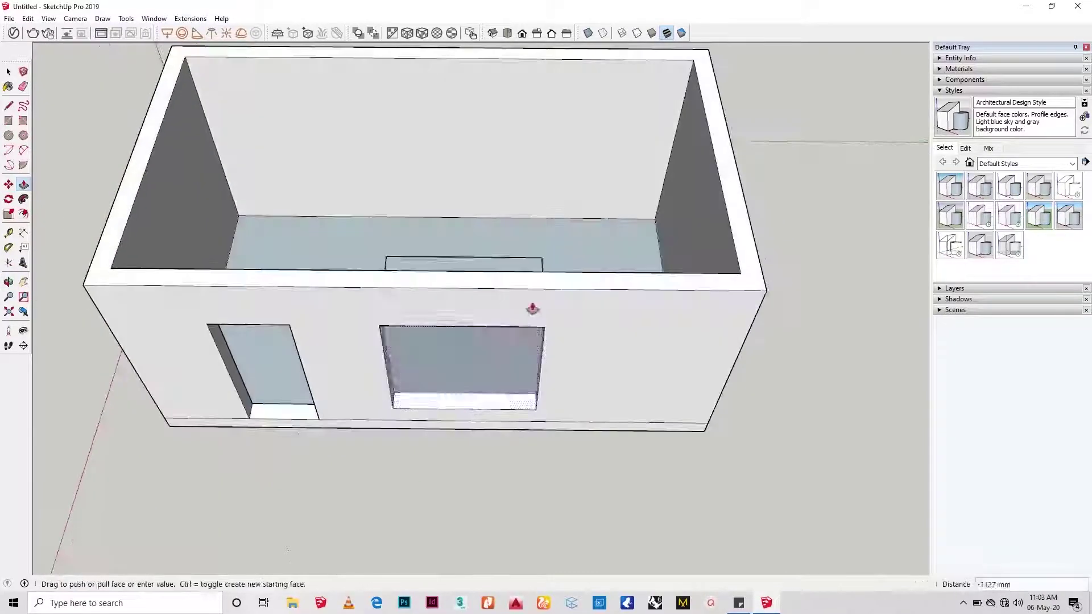
click(548, 278)
Select the whole window opening from inside and move it about 1209 mm along the wall, away from the door.
middle_drag(548, 278, 336, 361)
key(space)
click(390, 204)
triple_click(390, 202)
middle_drag(480, 267, 404, 256)
drag(367, 118, 379, 154)
drag(587, 295, 581, 288)
key(m)
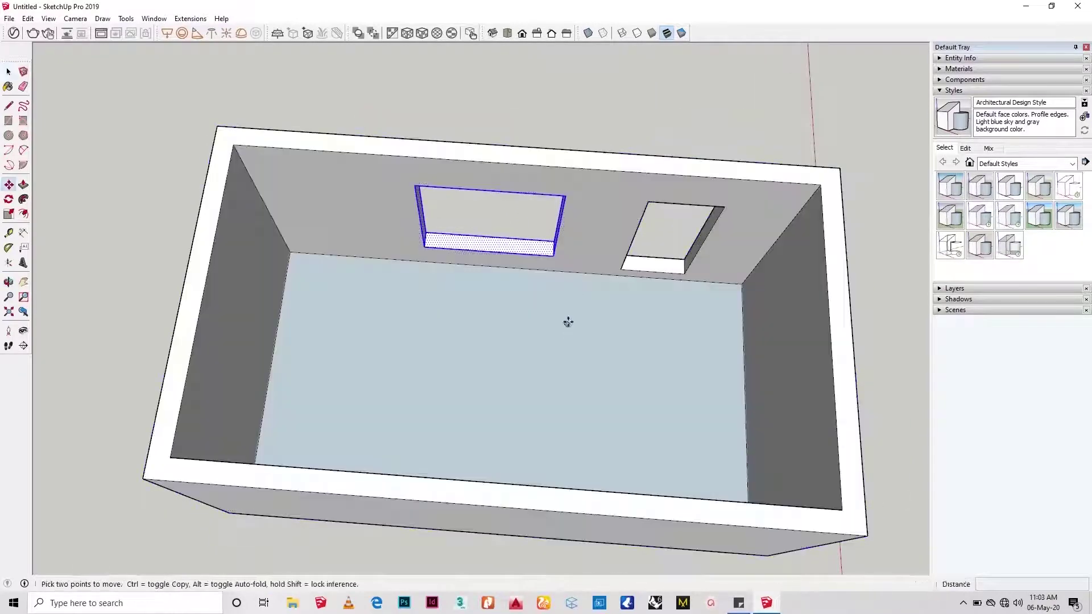
click(571, 310)
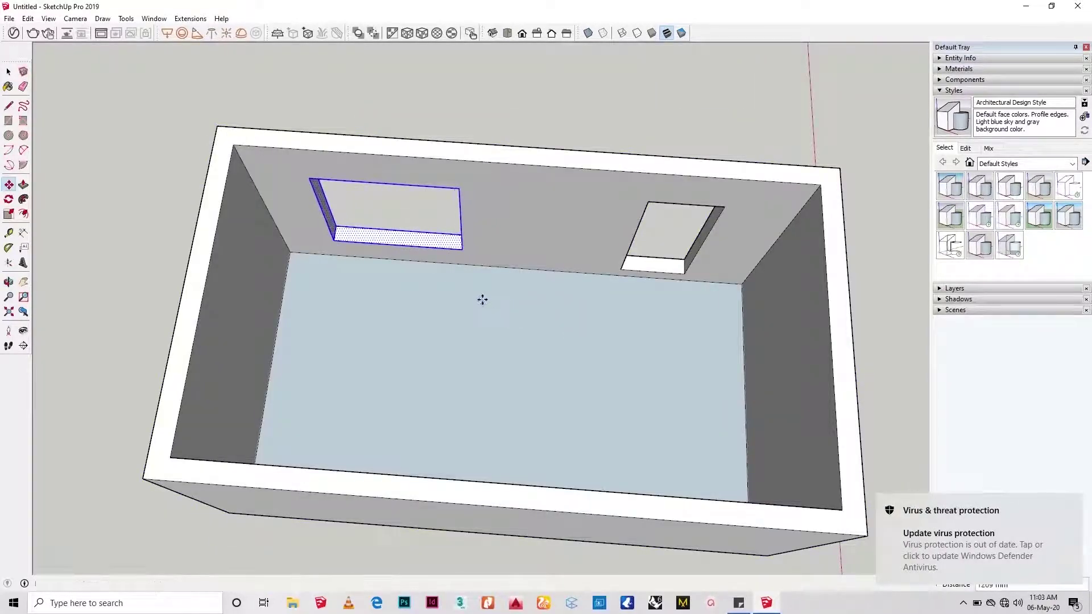
Draw a 225 mm wide full-height strip between window and door on the inner wall and extrude it to the opposite wall as a partition.
click(523, 268)
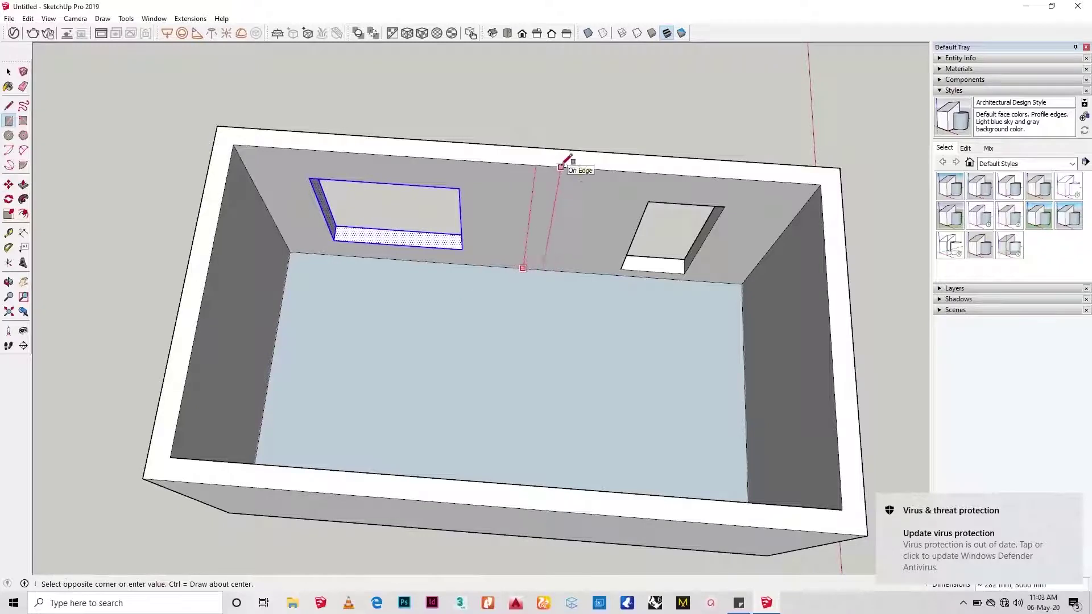
text(225p)
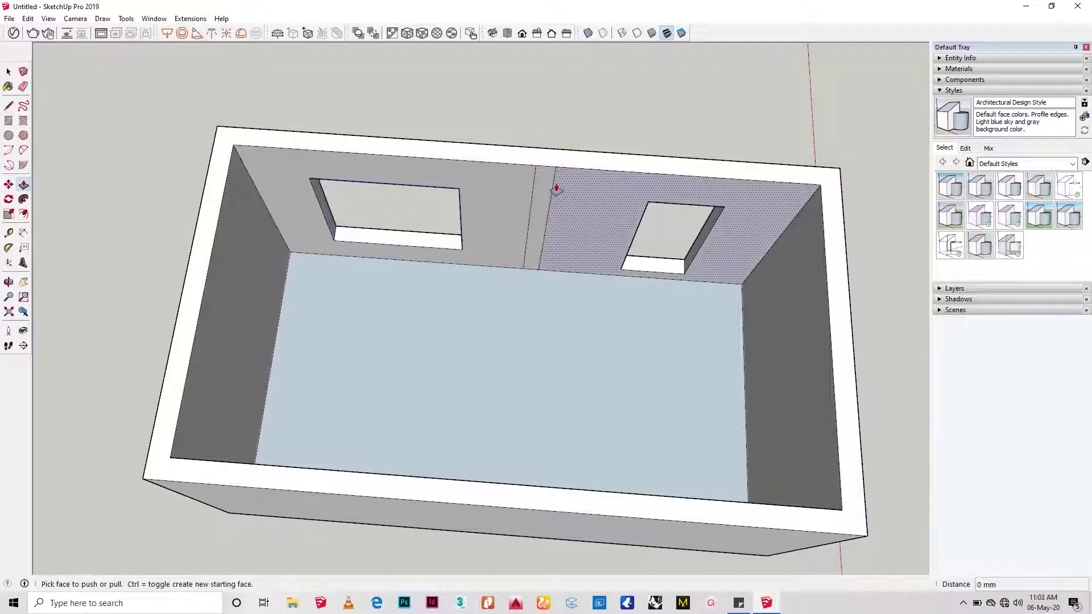
click(548, 190)
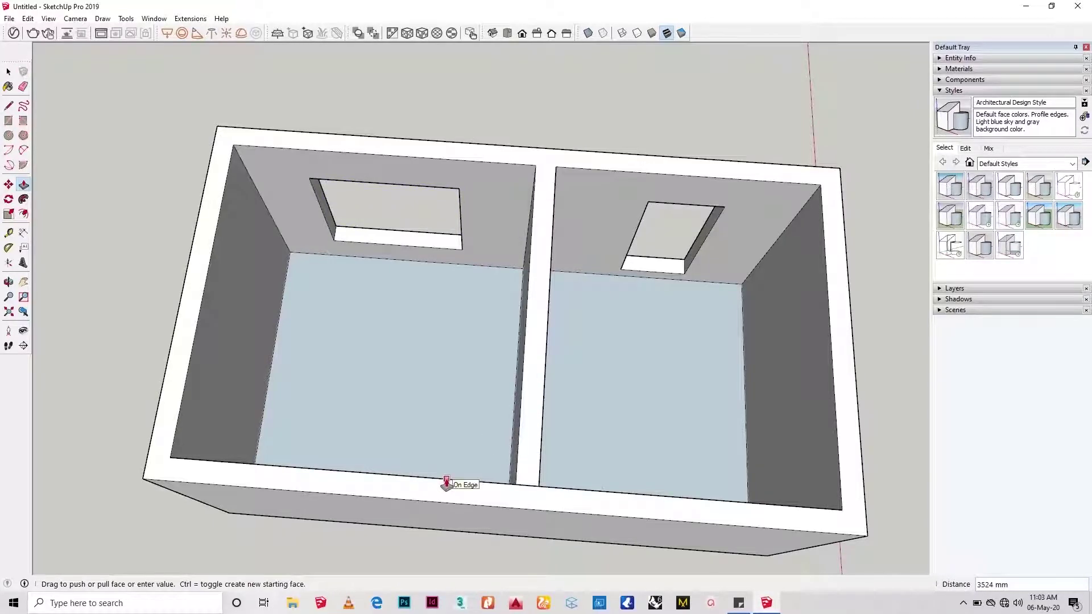
key(space)
Trace a line along the window opening's inner bottom edge to fill the opening with a face.
scroll(447, 478, down, 4)
mouse_move(605, 407)
middle_down()
mouse_move(144, 202)
mouse_move(266, 127)
mouse_move(333, 346)
mouse_move(529, 392)
middle_up()
key(l)
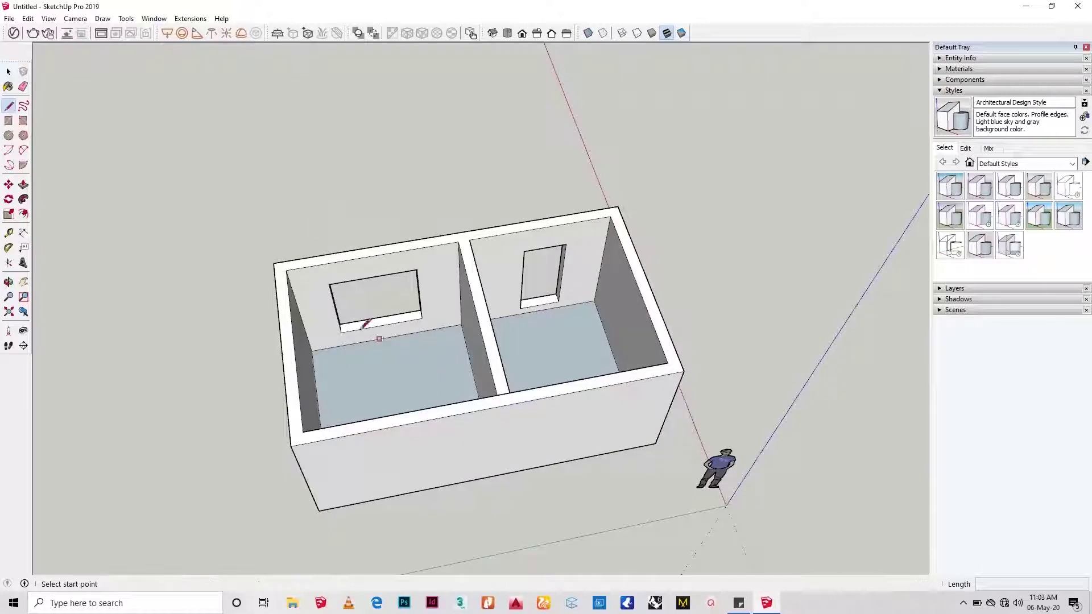
click(341, 332)
click(422, 318)
key(space)
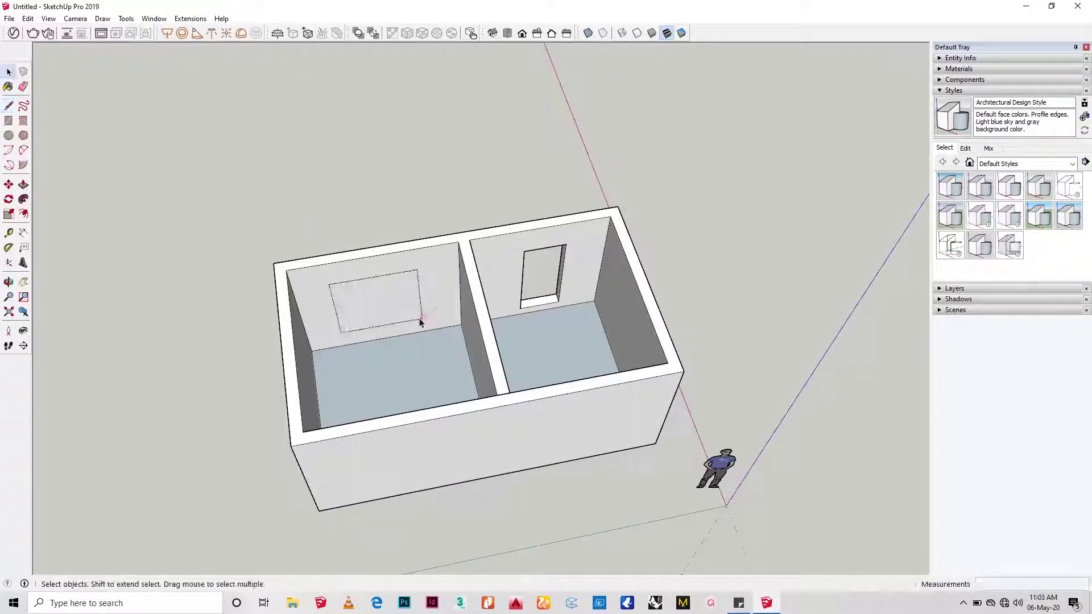
Copy the window face from the partition's top corner to the rear wall's outer top corner.
click(412, 313)
key(m)
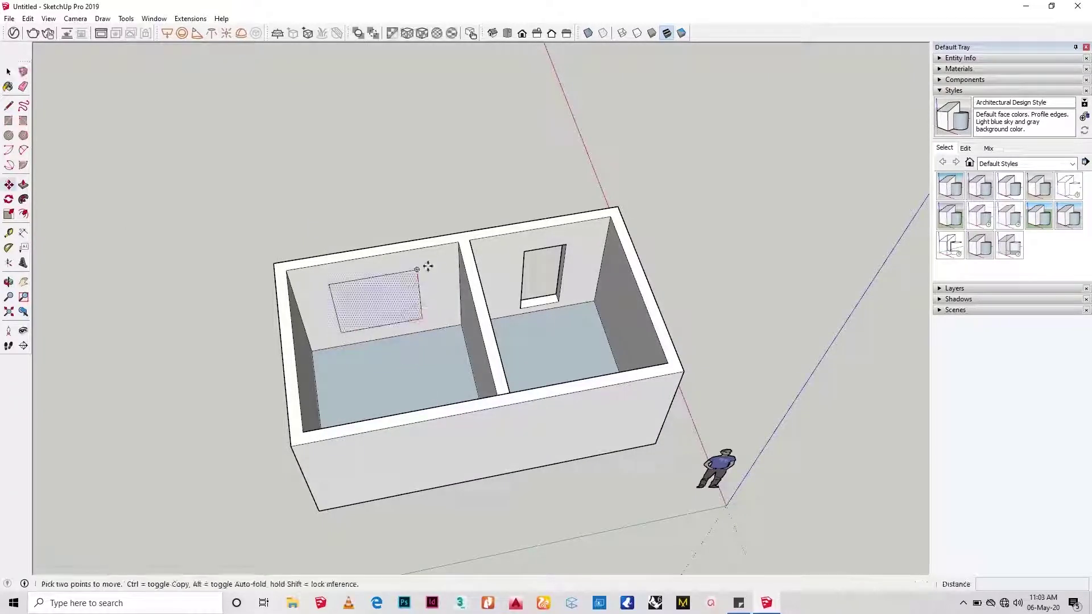
key(ctrl)
click(461, 243)
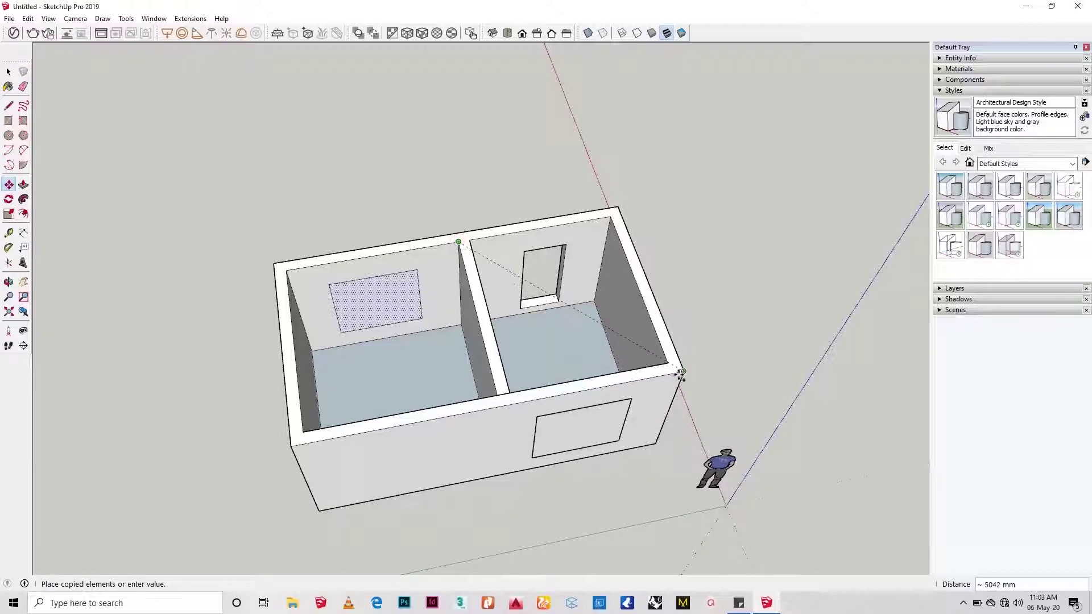
click(682, 372)
Delete the face filling the original front window opening.
key(space)
click(380, 303)
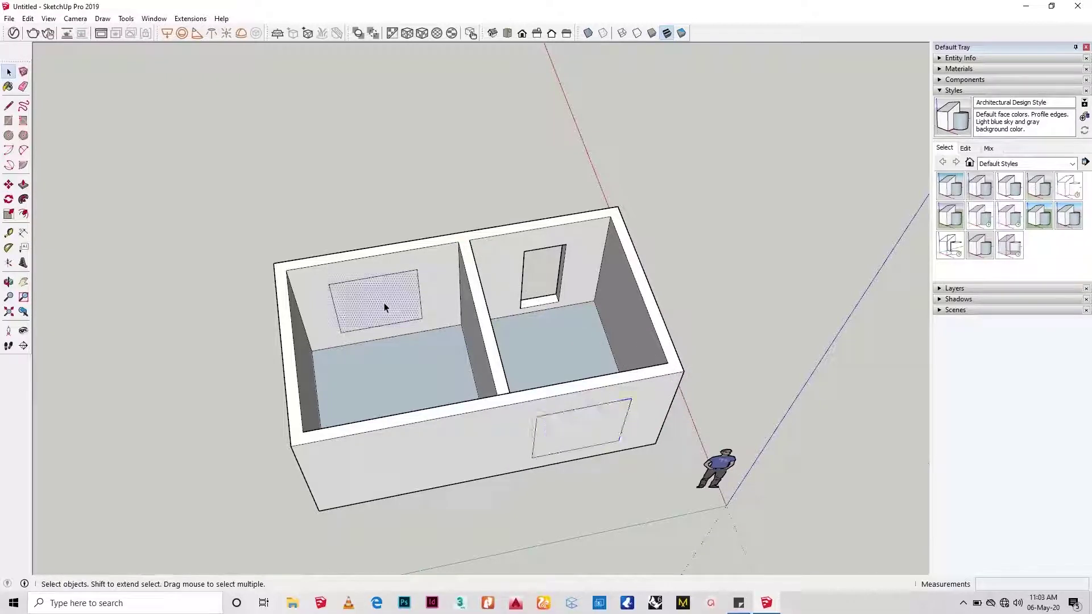
key(Delete)
Push the copied window outline through the full thickness of the outer wall to cut a second window opening.
click(577, 427)
scroll(578, 427, up, 1)
key(p)
click(588, 432)
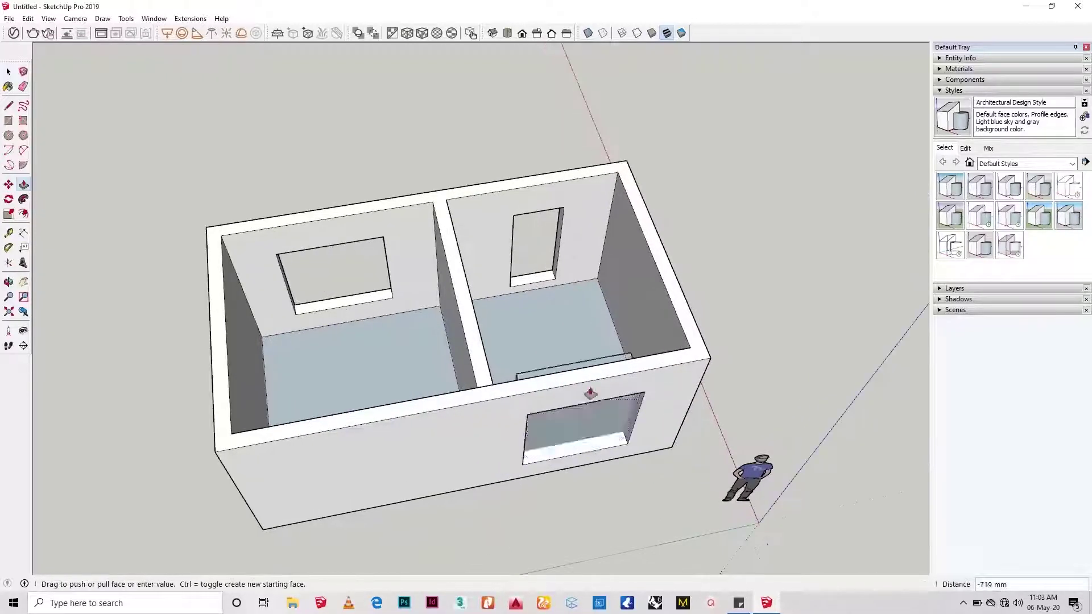
click(592, 369)
key(space)
middle_drag(483, 435, 555, 249)
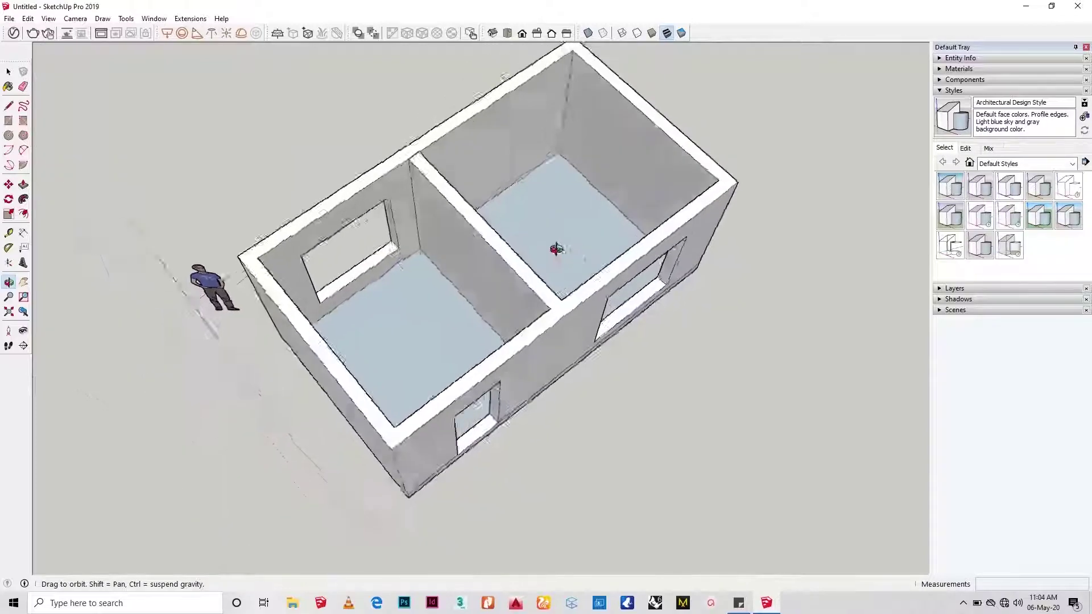
scroll(419, 142, up, 6)
click(417, 139)
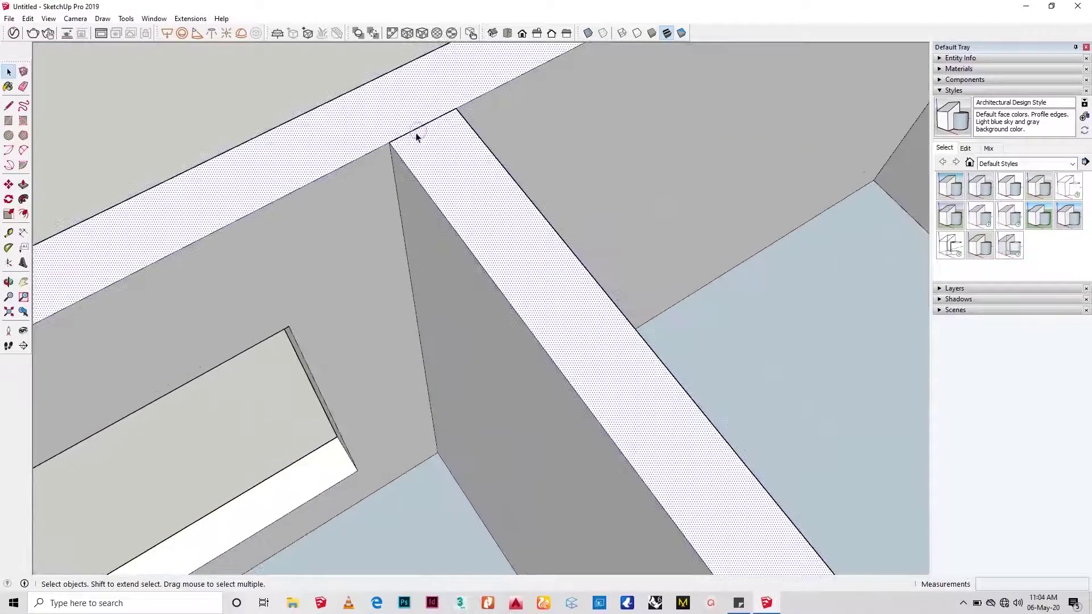
key(e)
scroll(422, 136, down, 8)
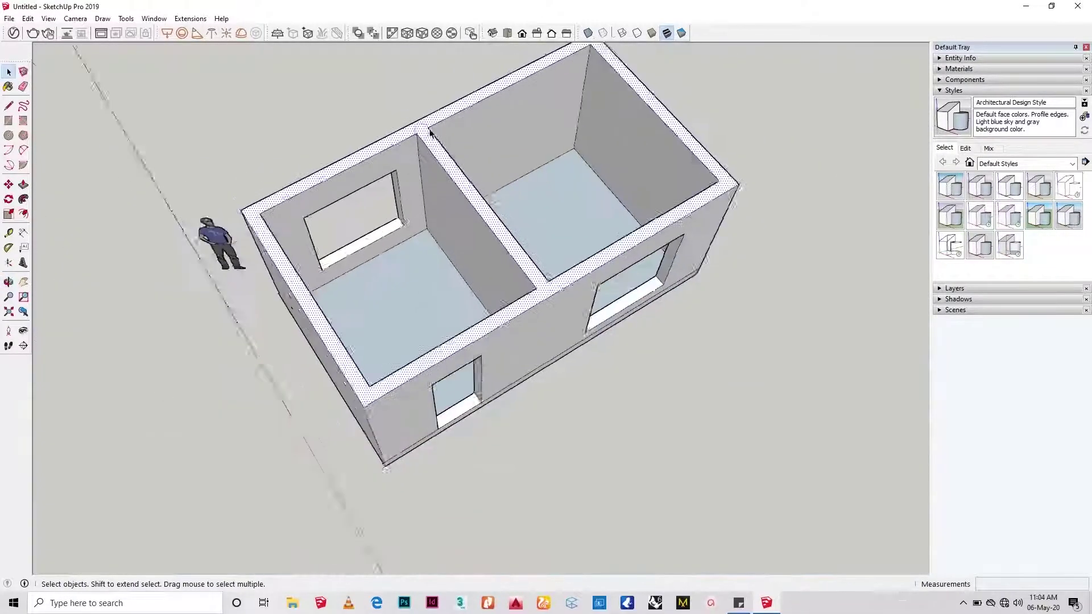
Select the entire connected house geometry and make it a group.
middle_drag(422, 139, 163, 51)
shift+middle_drag(485, 351, 661, 574)
triple_click(568, 419)
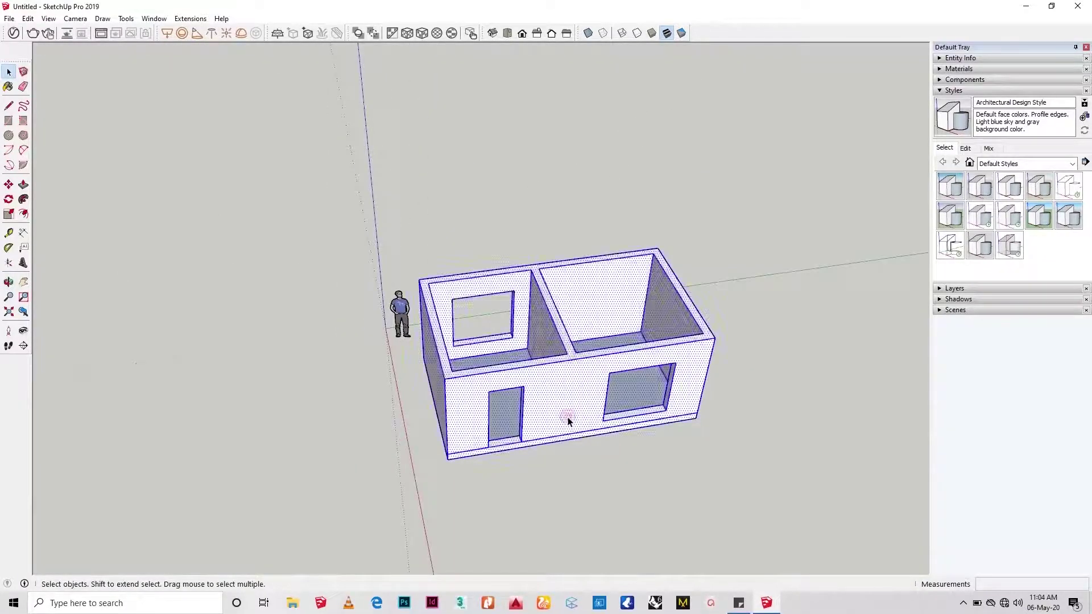
right_click(567, 419)
click(605, 308)
Draw a rectangle of about 6660 by 3974 mm over the walls, between diagonally opposite outer top corners.
middle_drag(605, 313, 463, 376)
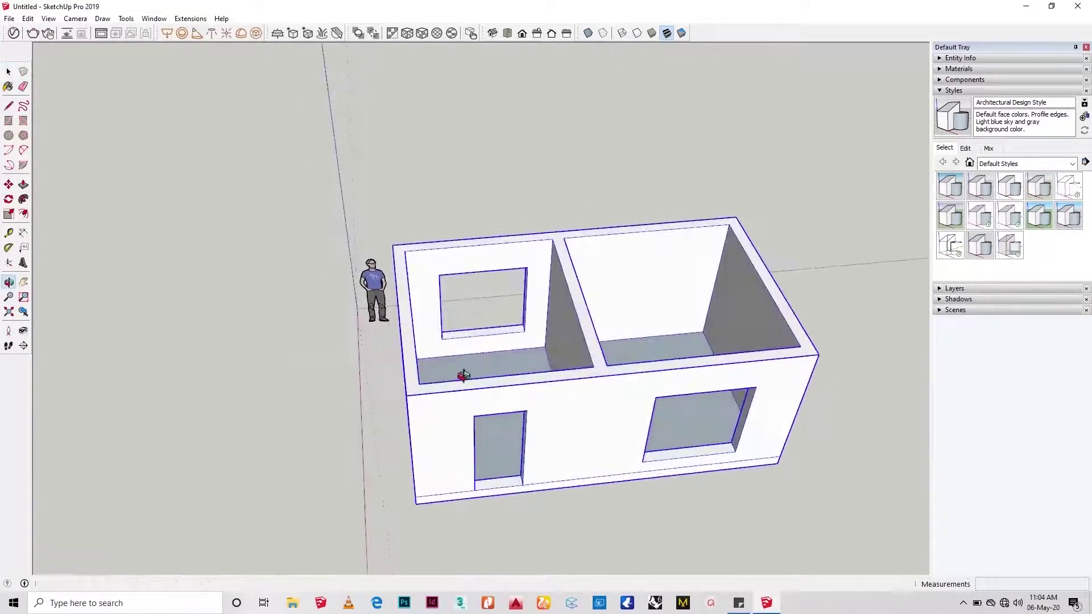
click(406, 395)
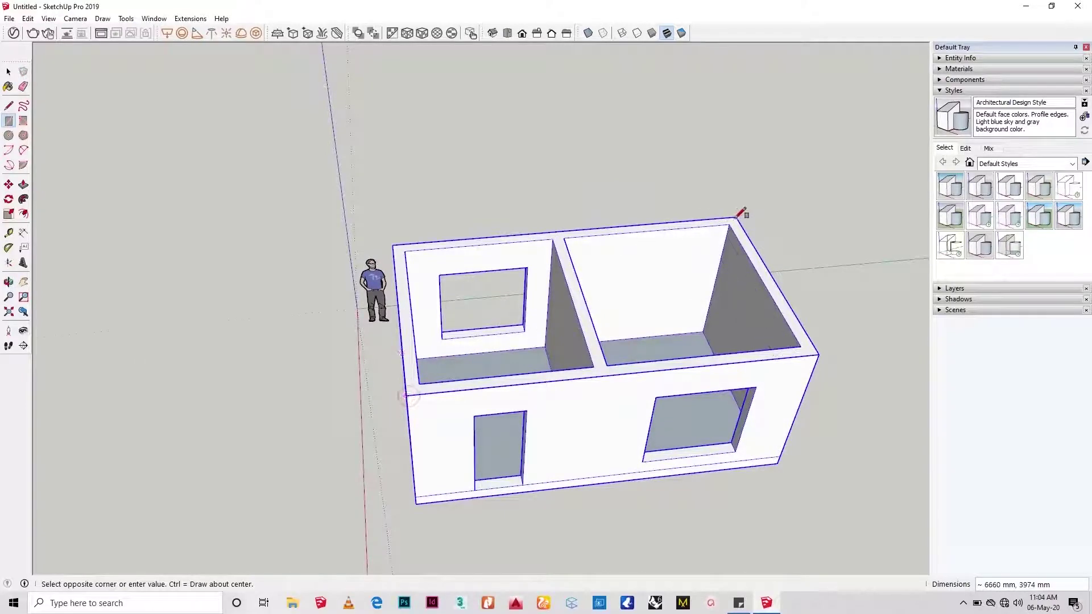
click(736, 218)
Offset the rectangle covering the walls outward by 300 mm to form the roof overhang.
middle_drag(616, 264, 507, 343)
scroll(500, 344, up, 3)
key(space)
click(478, 346)
scroll(473, 345, up, 1)
key(f)
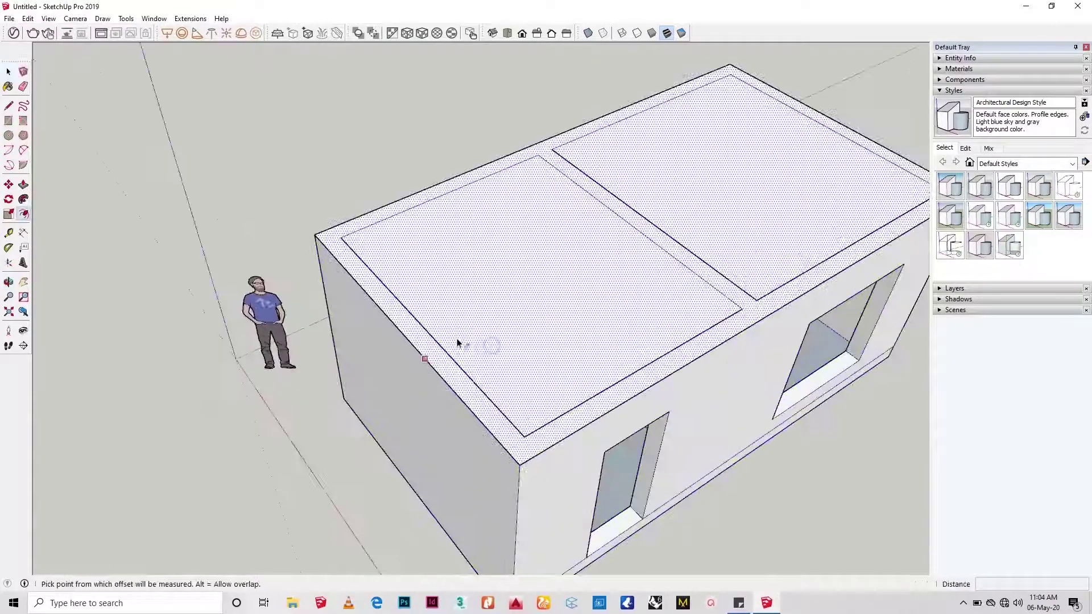
click(458, 343)
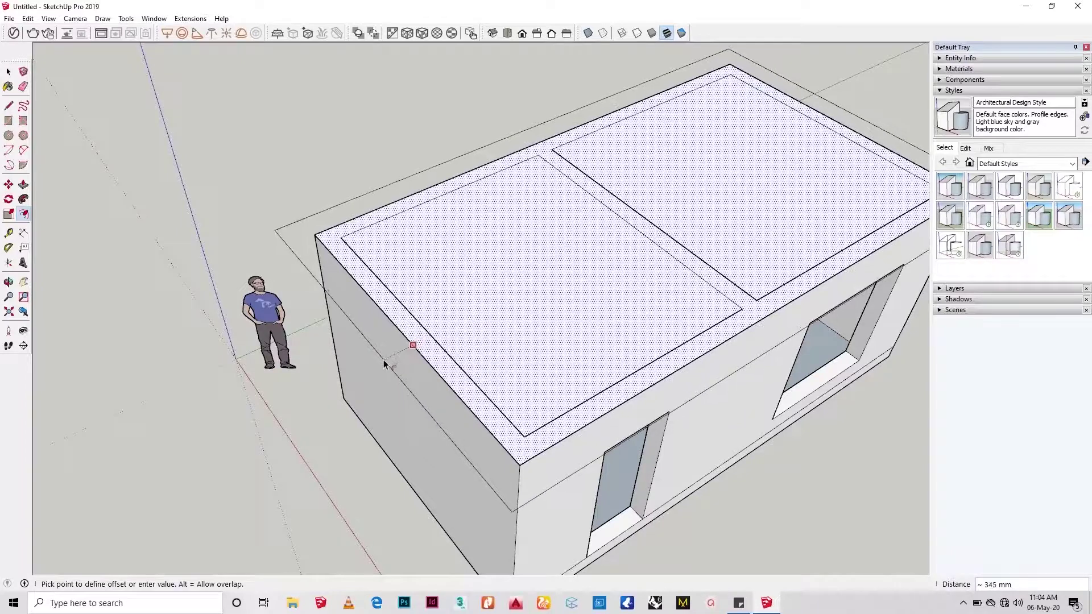
key(Return)
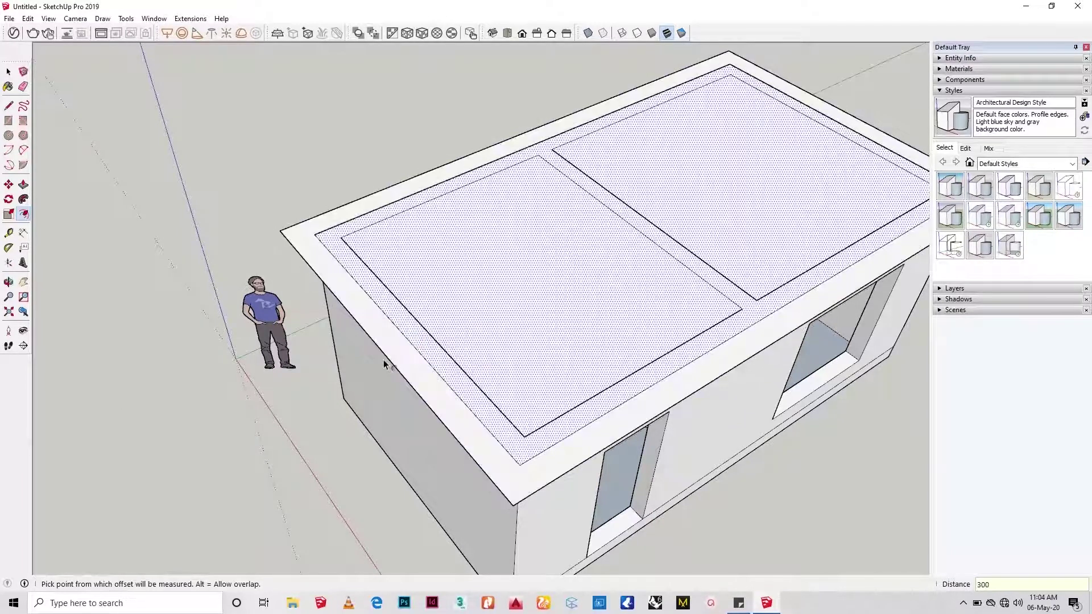
Delete the inner rectangle's outline so the roof base is a single face.
key(space)
triple_click(459, 344)
click(459, 344)
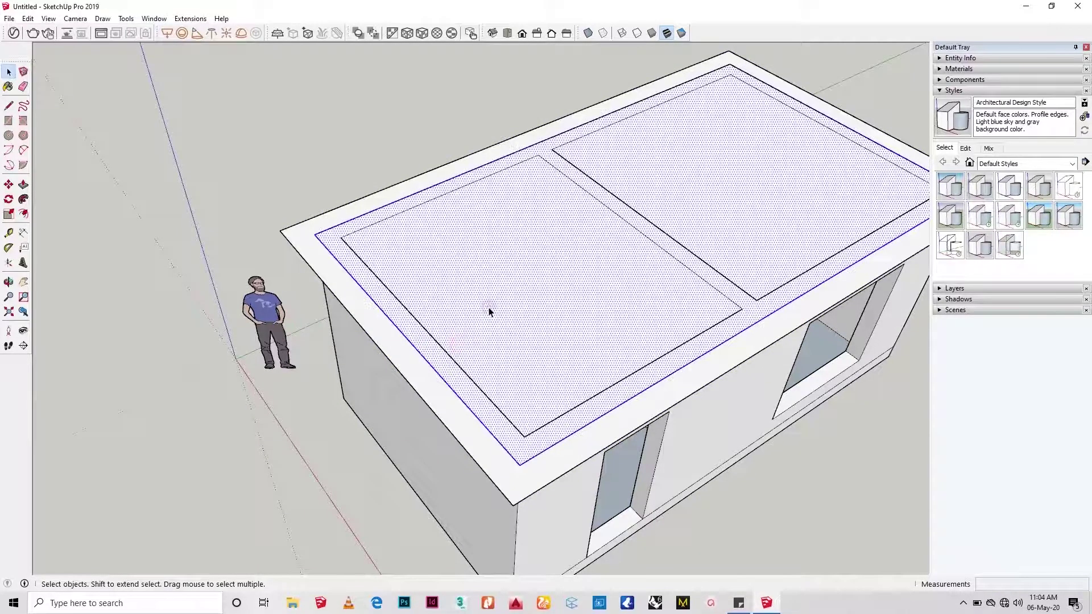
key(Delete)
Pull the roof base face up 150 mm to form a slab.
double_click(493, 313)
key(p)
click(501, 326)
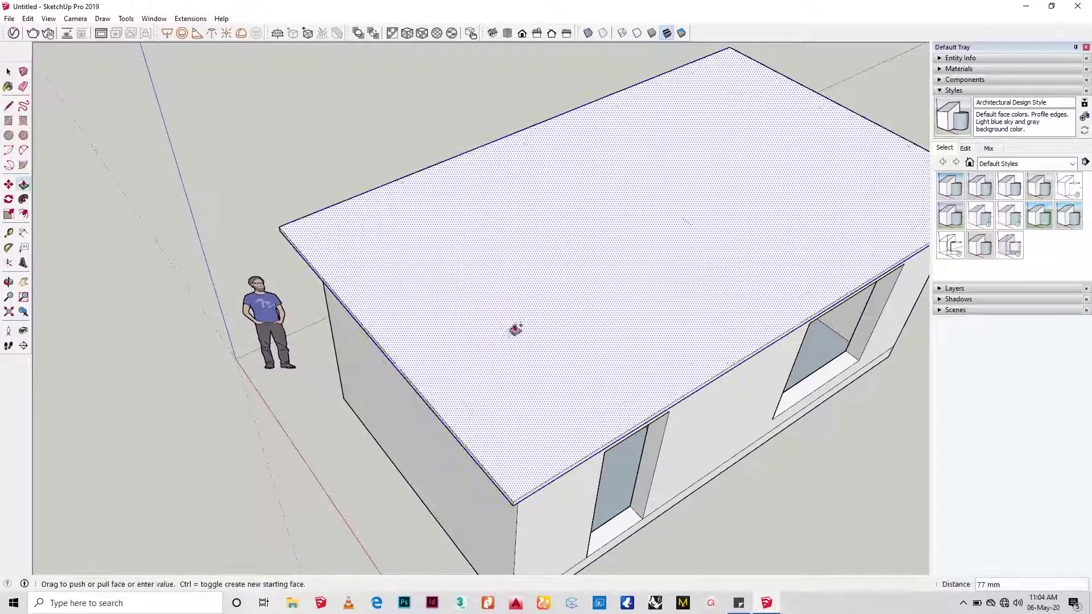
text(150)
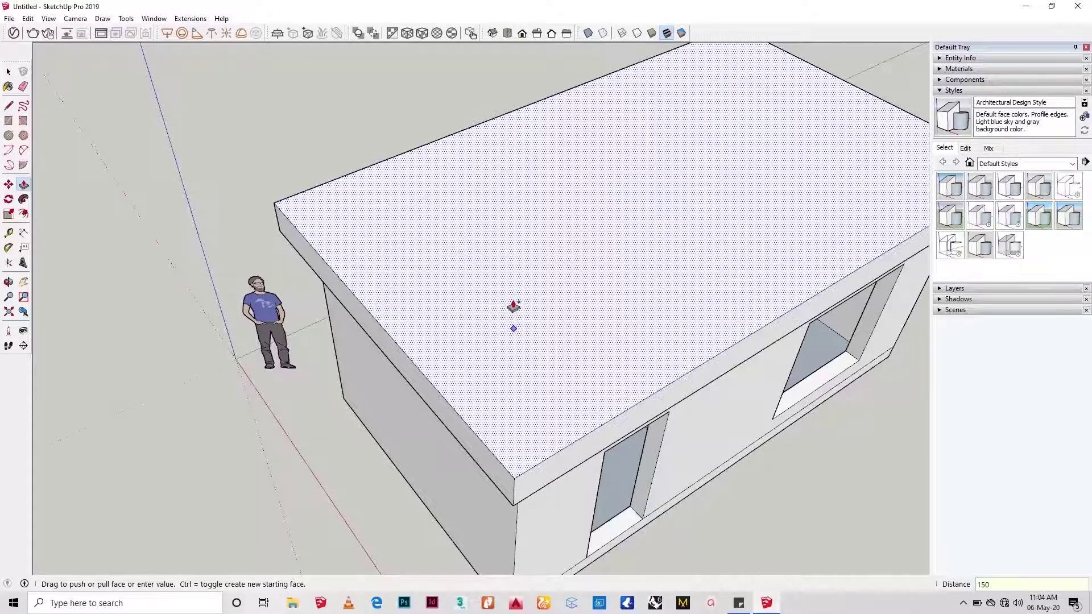
key(Return)
Reverse the slab's underside face at the roof overhang.
scroll(513, 308, down, 2)
middle_drag(513, 308, 636, 44)
key(space)
scroll(611, 207, up, 5)
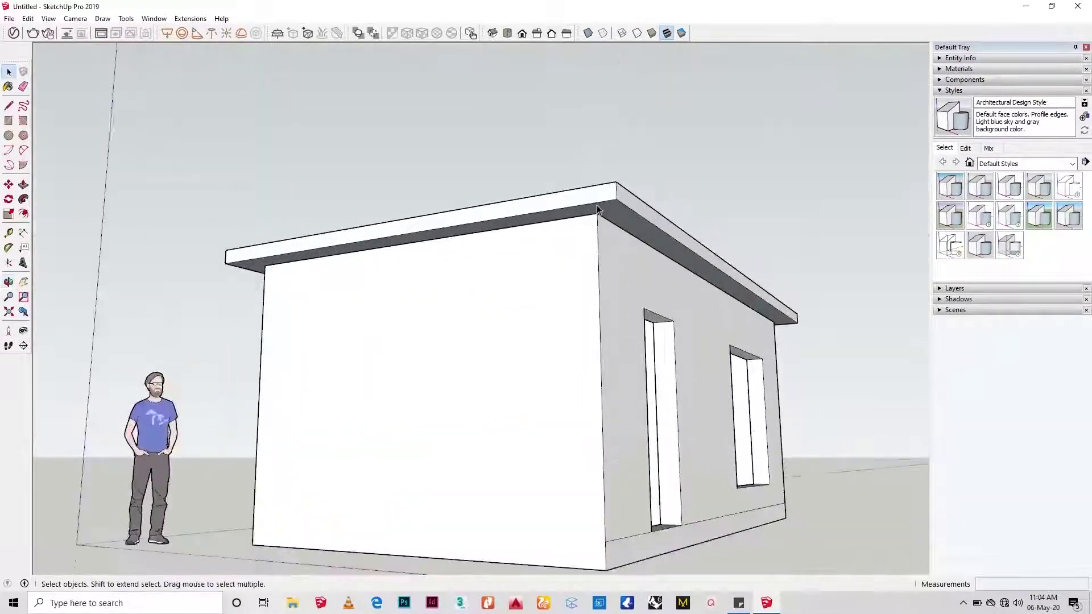
right_click(612, 208)
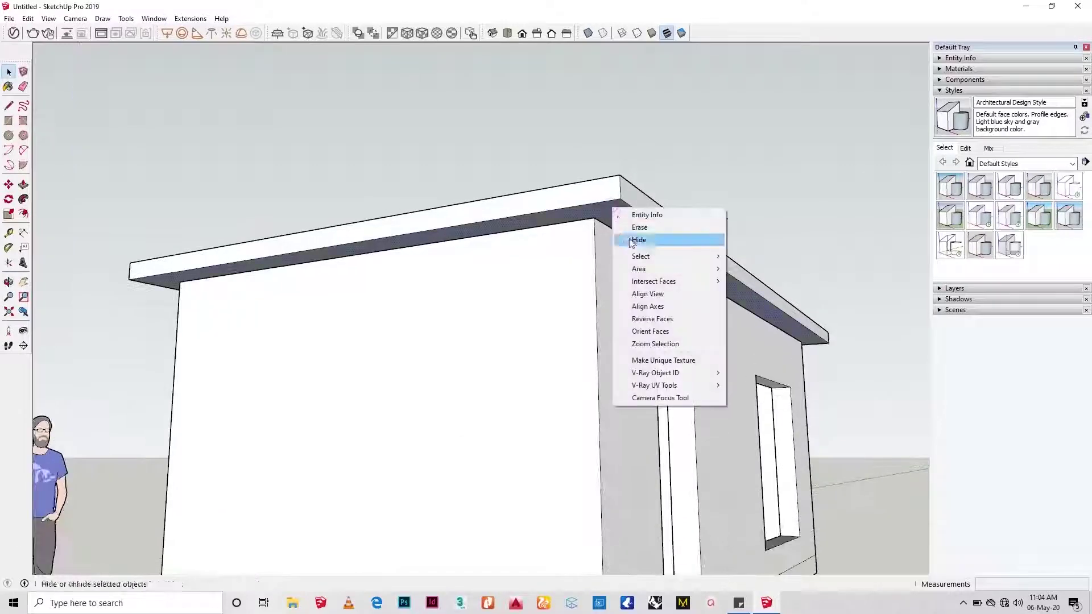
click(653, 318)
Select the whole roof slab and make it a group.
middle_drag(653, 319, 420, 384)
scroll(421, 384, down, 4)
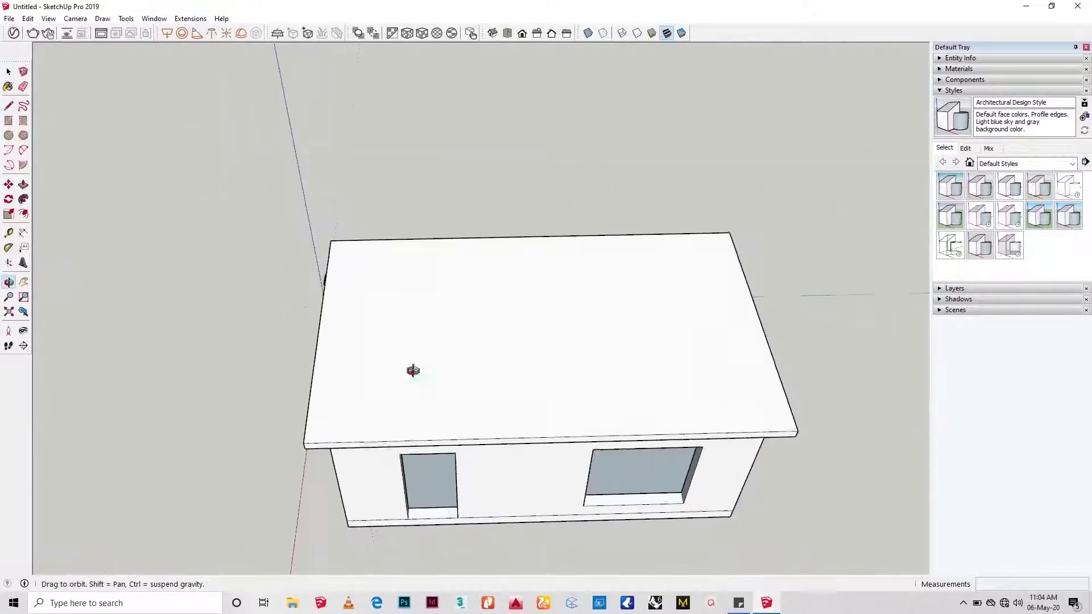
click(417, 377)
right_click(416, 374)
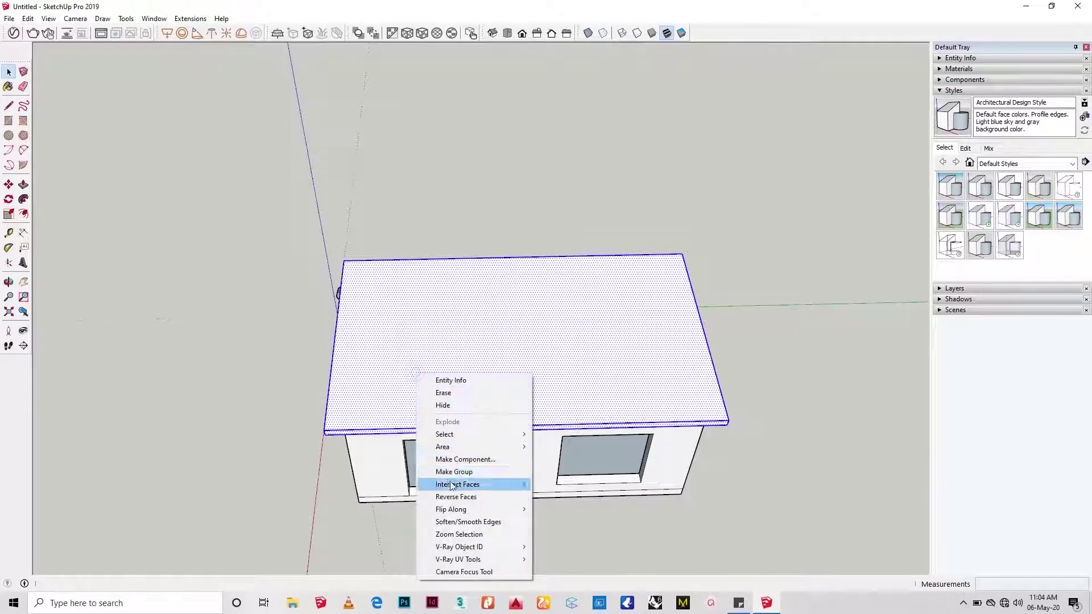
click(453, 473)
Open the roof slab group for editing and draw a vertical line up from a top corner at its short end.
middle_drag(455, 475, 541, 365)
click(542, 360)
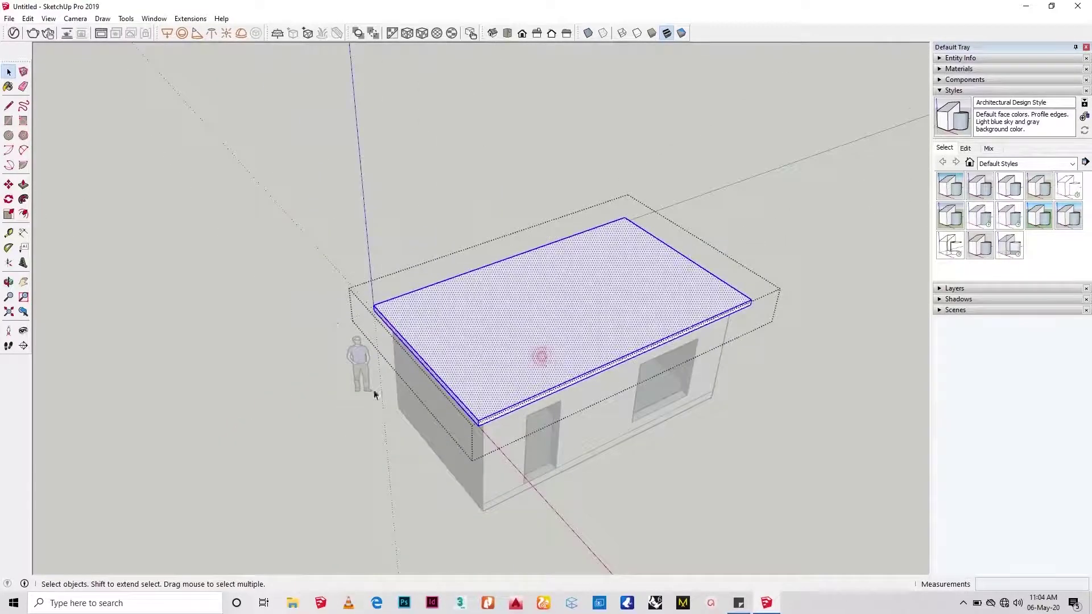
scroll(374, 394, up, 2)
middle_drag(375, 395, 647, 418)
scroll(570, 402, up, 2)
scroll(571, 402, down, 2)
key(l)
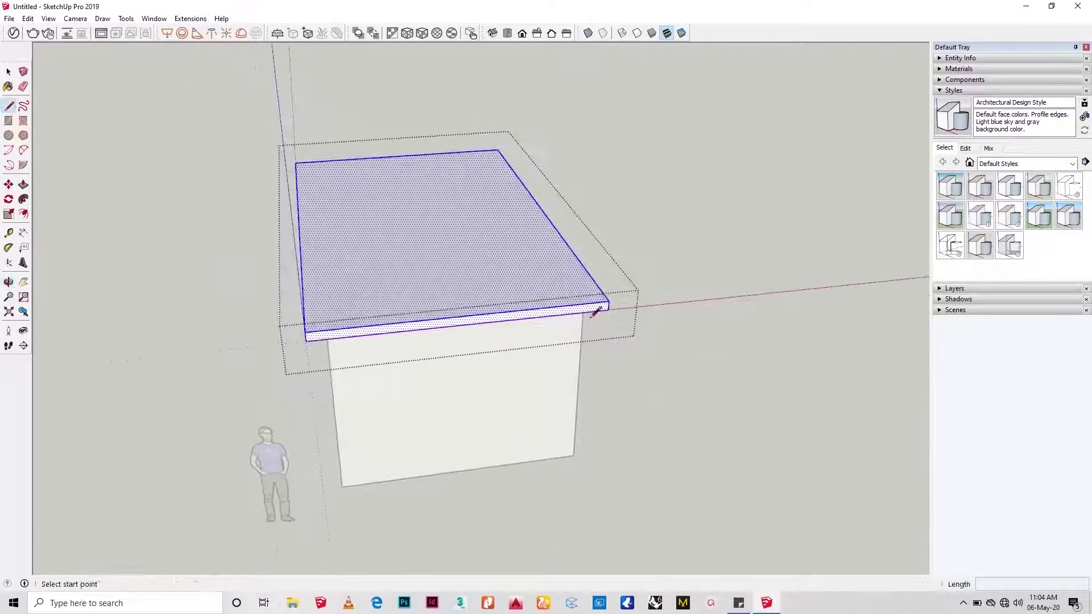
middle_drag(589, 318, 673, 392)
click(672, 391)
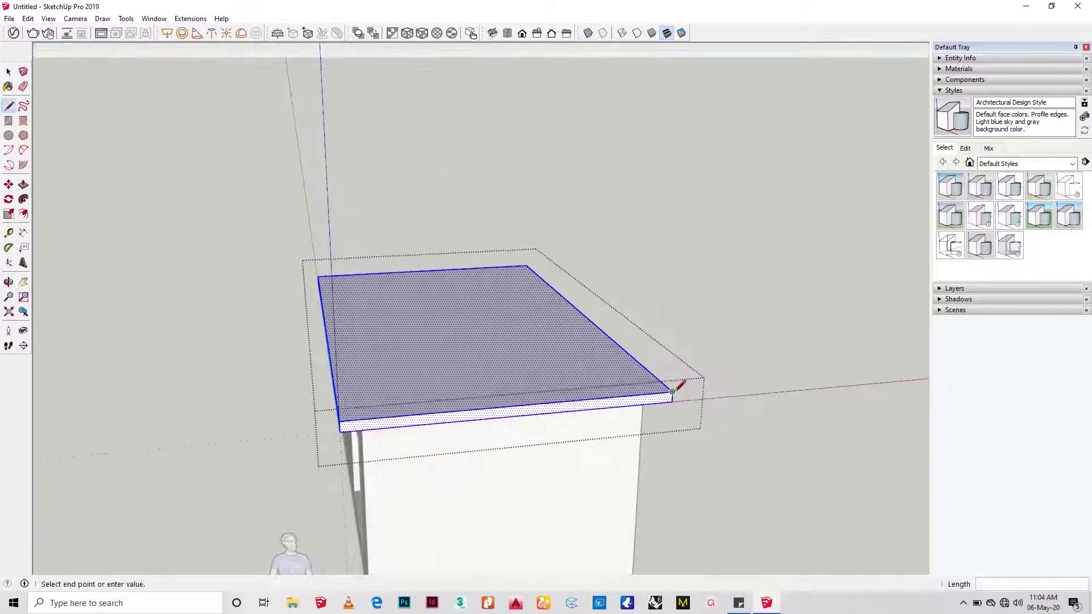
middle_drag(419, 411, 411, 408)
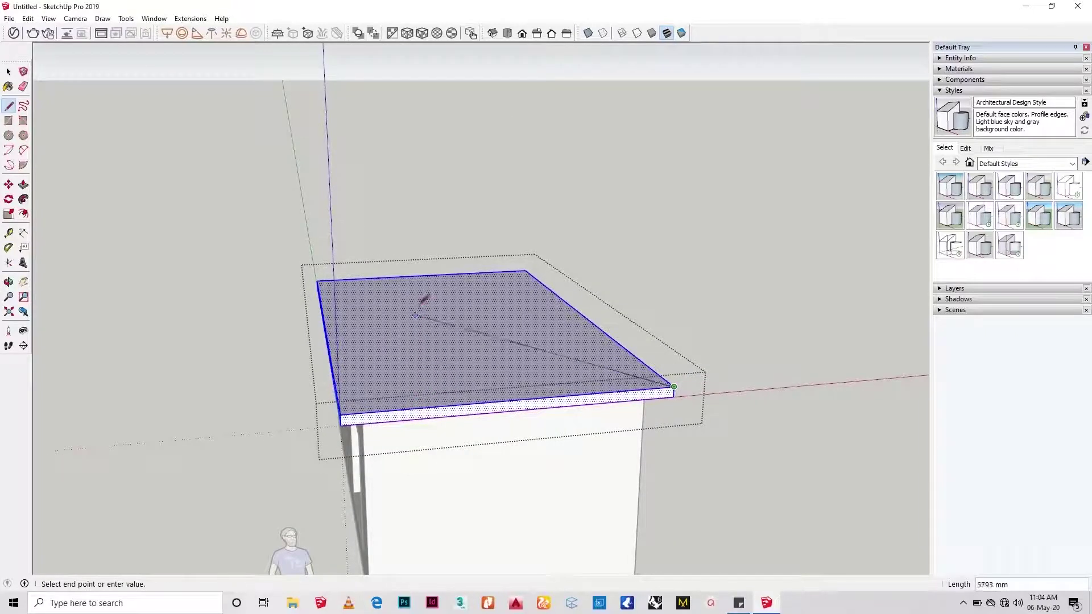
middle_drag(426, 298, 316, 342)
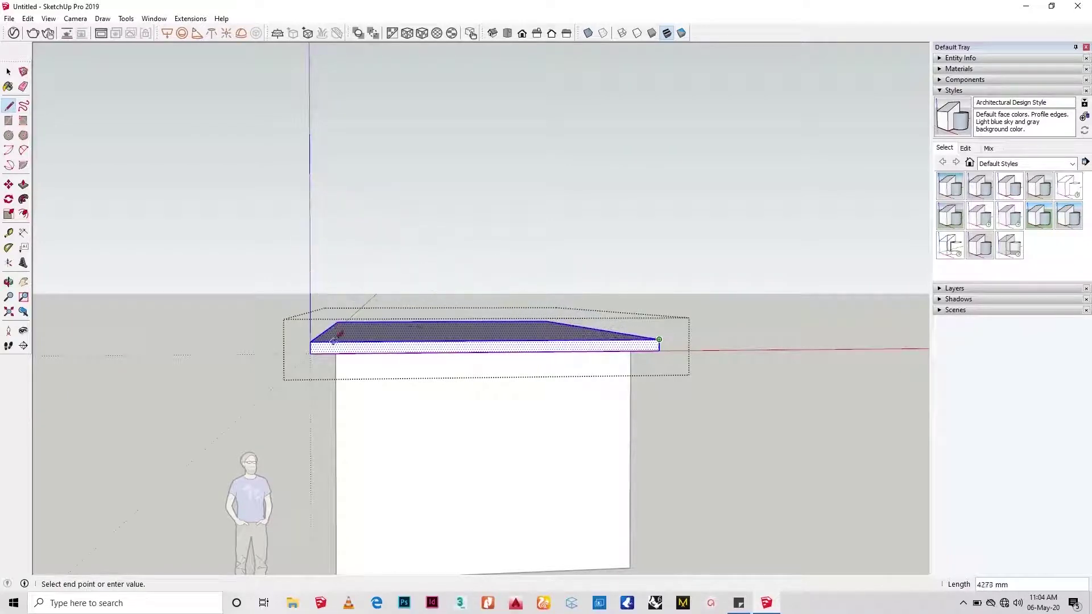
click(660, 169)
Draw an upright rectangle from the vertical line's upper end down to the top edge of the slab's short end.
key(r)
click(660, 168)
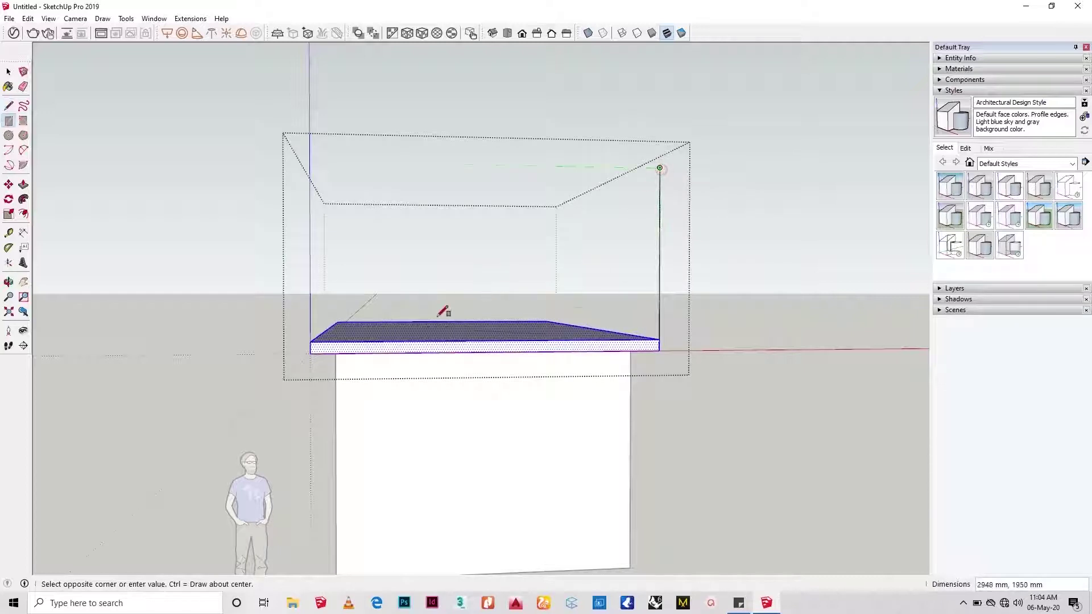
click(380, 340)
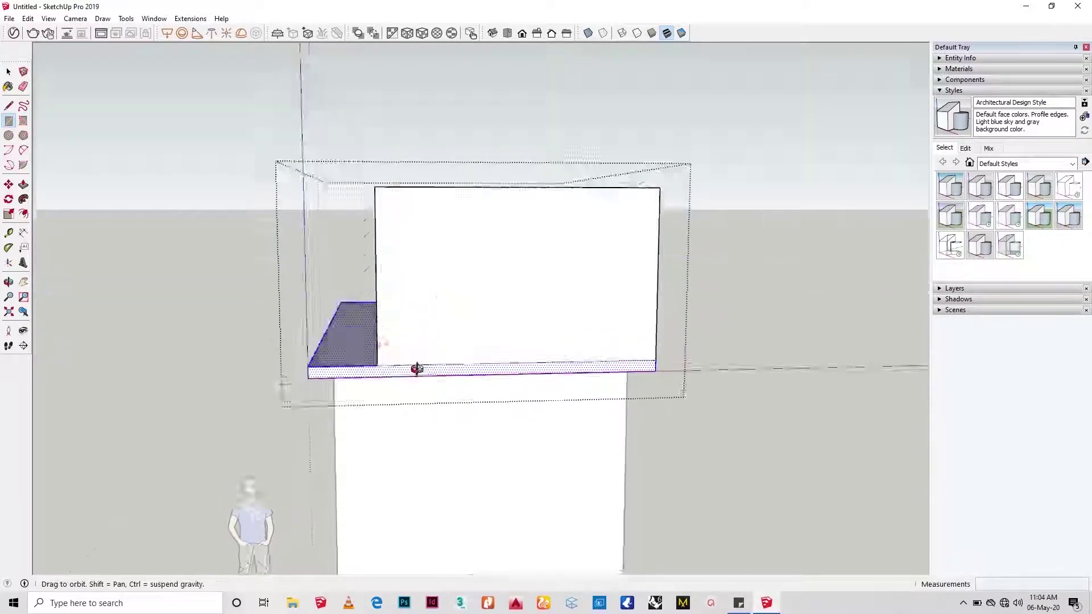
key(space)
Draw a sloping line across the upright rectangle from its lower corner at the slab corner to the opposite vertical edge.
middle_drag(416, 368, 608, 444)
key(l)
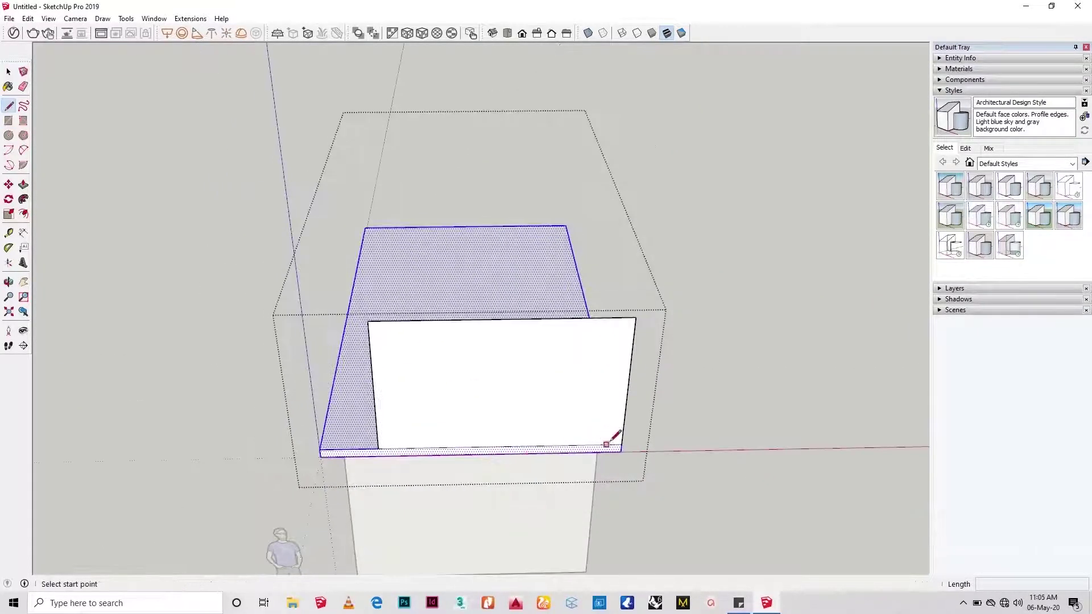
click(622, 445)
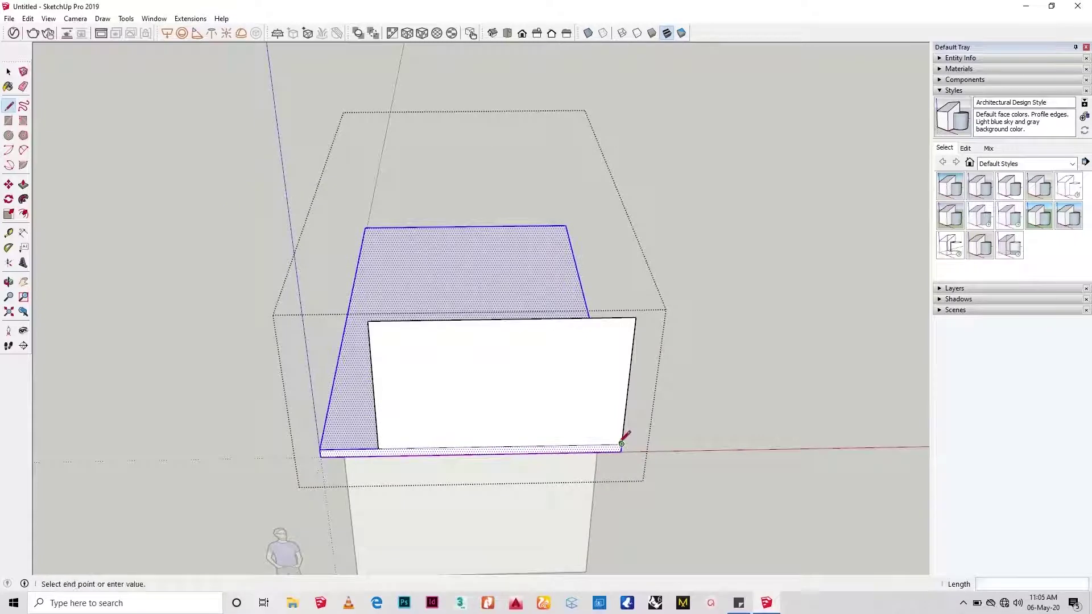
click(370, 343)
key(space)
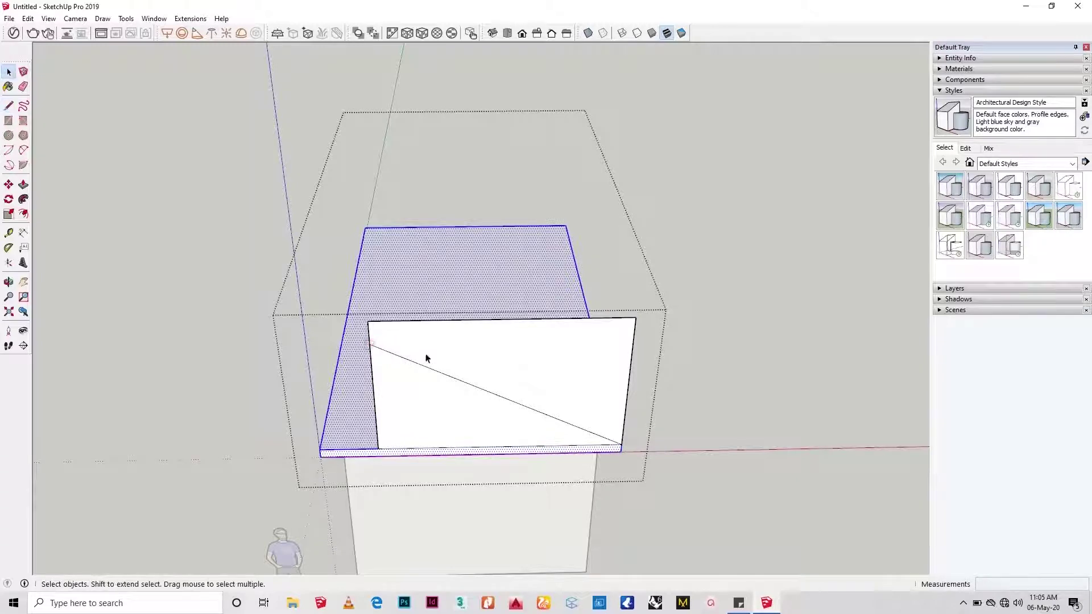
Remove the area above the sloping line and group the remaining triangular face.
right_click(427, 353)
click(486, 455)
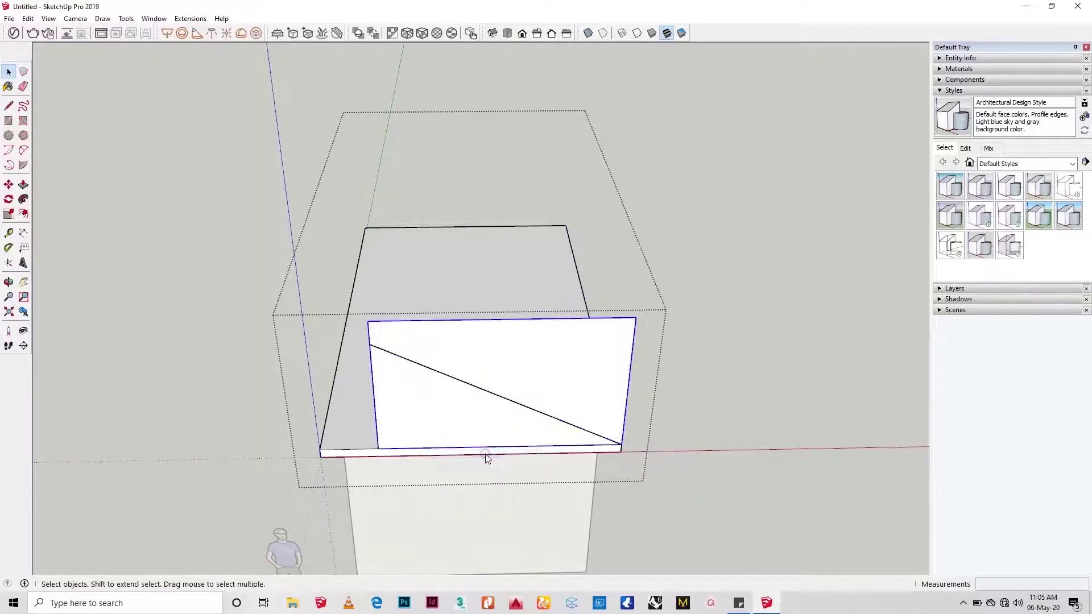
middle_drag(487, 454, 498, 369)
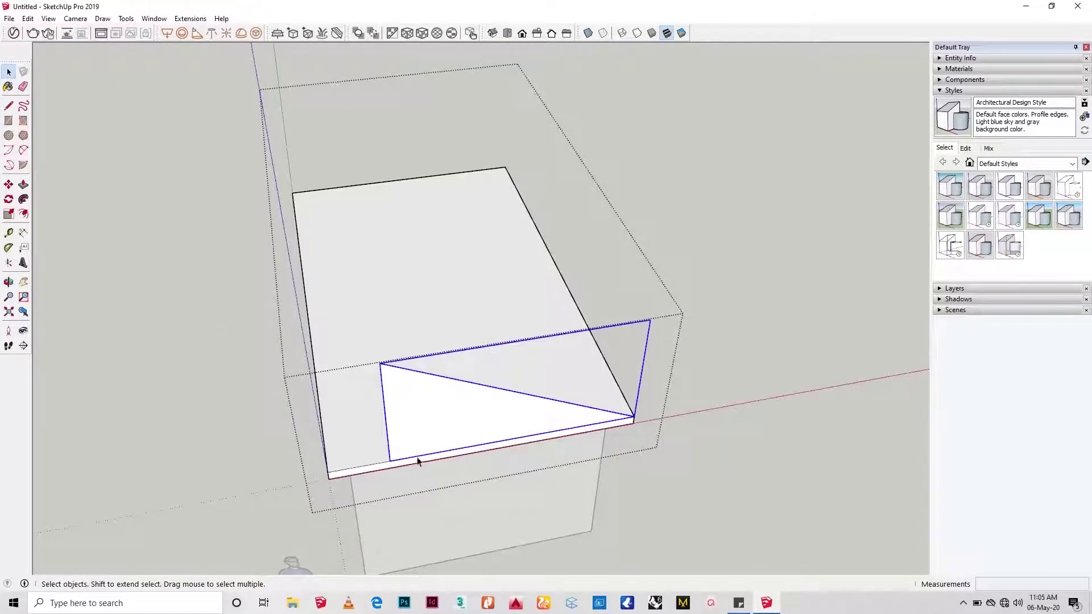
Scale the triangle's width down so its vertical edge stands at the middle of the slab's short end, and explode its group.
key(s)
drag(385, 412, 400, 180)
key(space)
right_click(509, 398)
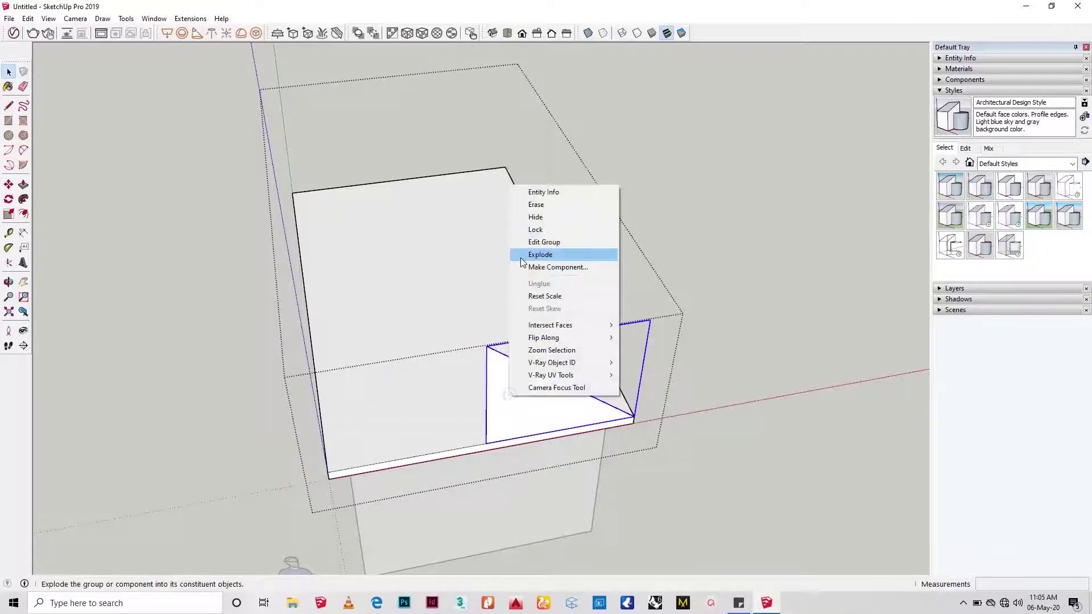
click(538, 255)
Sweep the triangle around the perimeter of the slab's top face with Follow Me to form a hip roof.
click(424, 344)
middle_drag(424, 341, 72, 263)
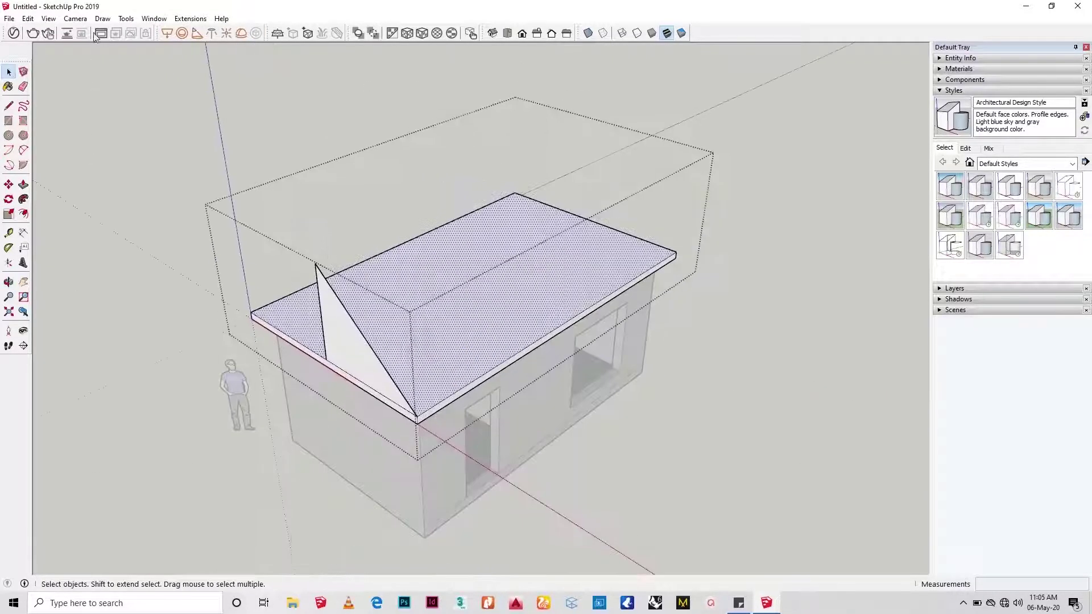
click(126, 19)
click(149, 125)
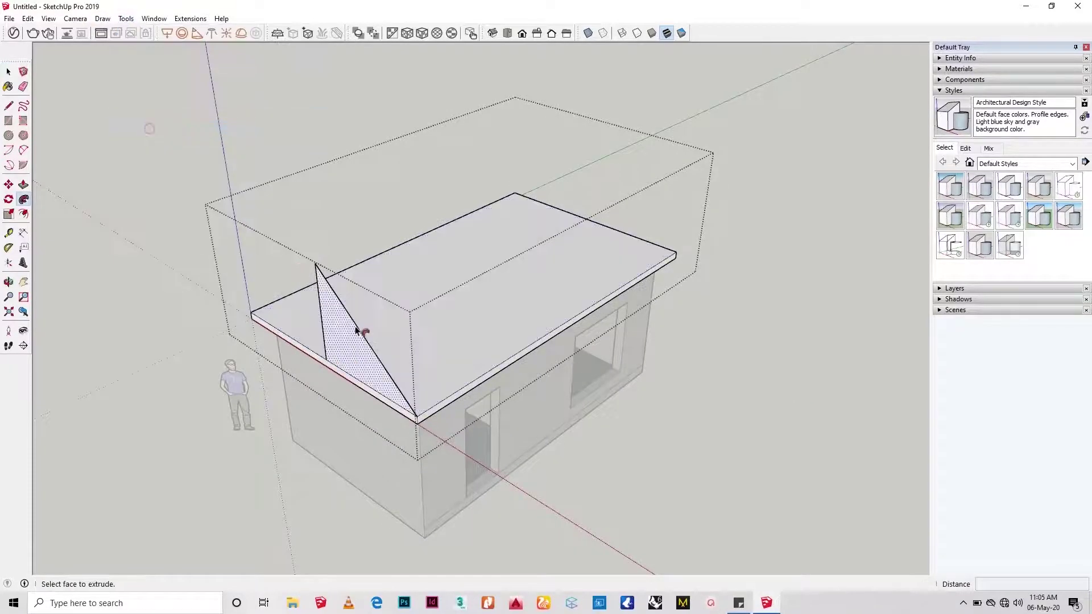
click(358, 341)
Select all the roof geometry and intersect its faces with the selection.
middle_drag(361, 343, 406, 347)
scroll(405, 346, up, 1)
triple_click(488, 316)
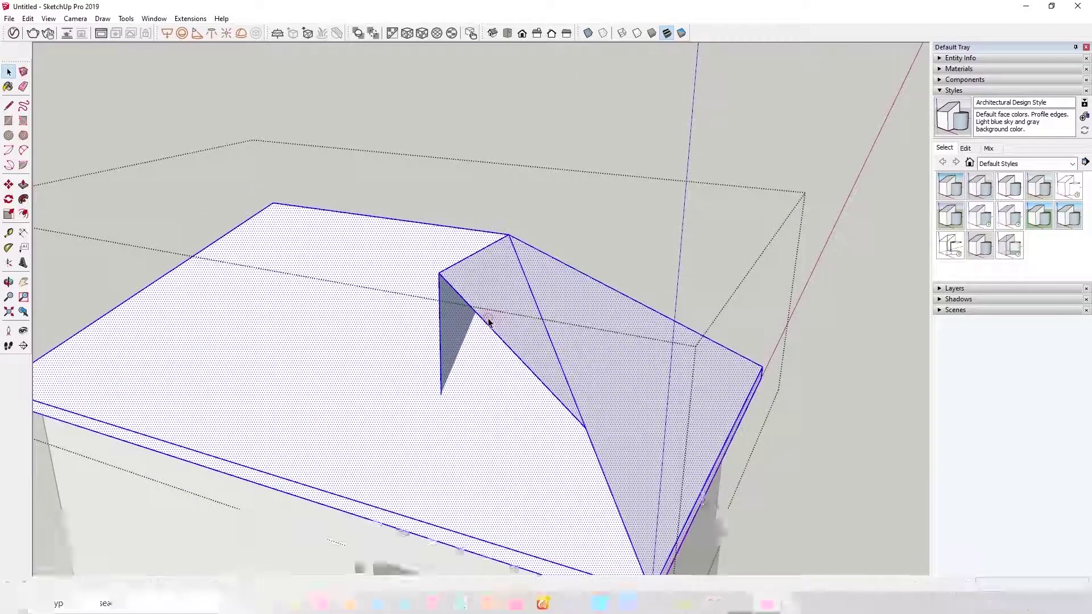
right_click(489, 319)
mouse_move(540, 432)
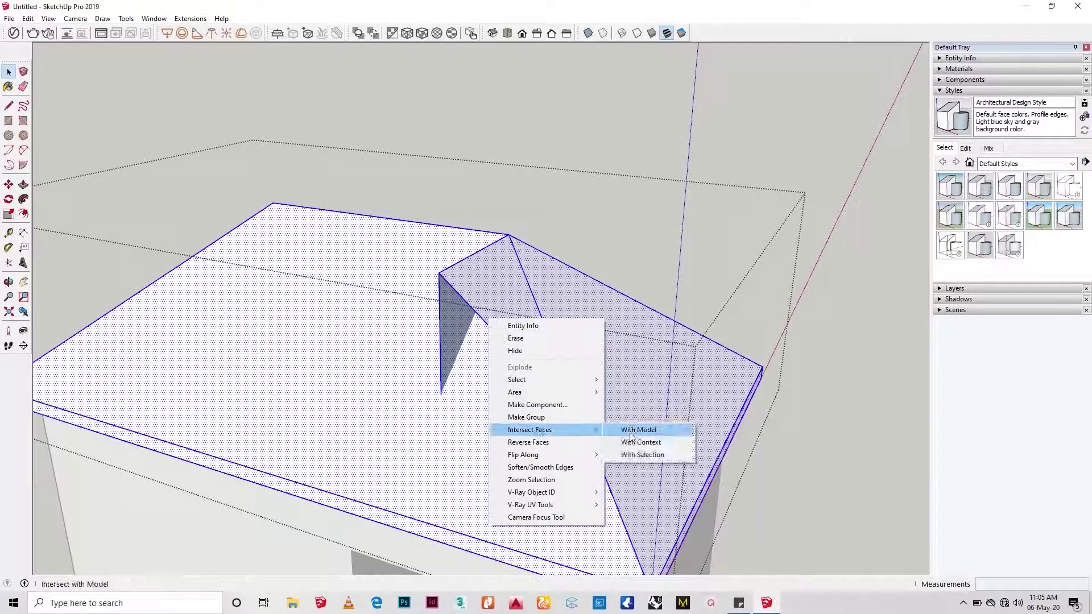
click(642, 455)
Erase the leftover intersection edges on the roof so that clean hip slopes remain.
middle_drag(639, 456, 210, 334)
triple_click(313, 323)
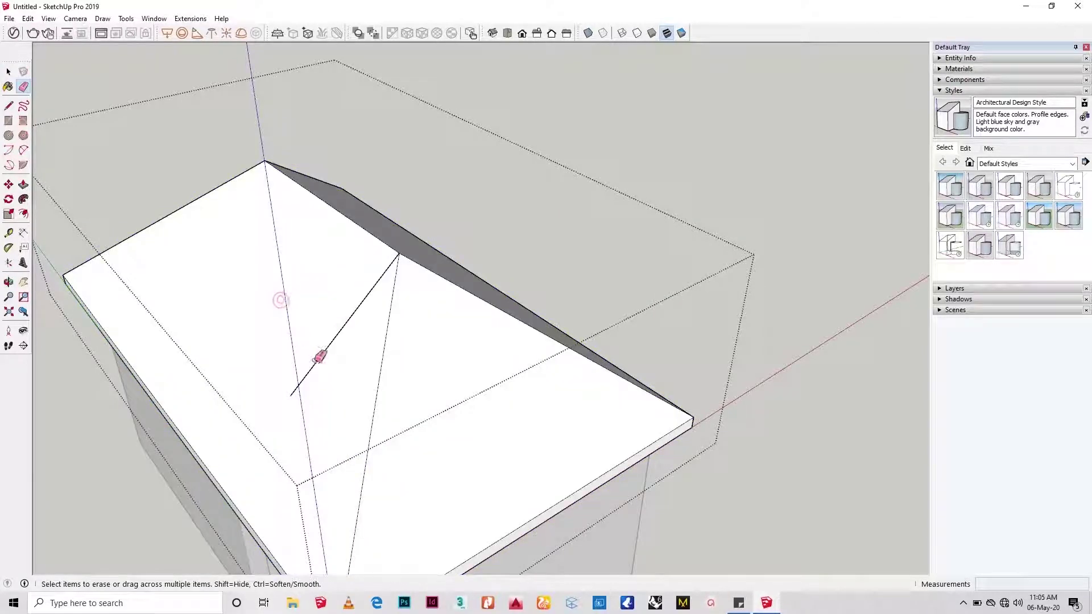
click(383, 357)
middle_drag(382, 357, 3, 429)
middle_drag(455, 302, 5, 165)
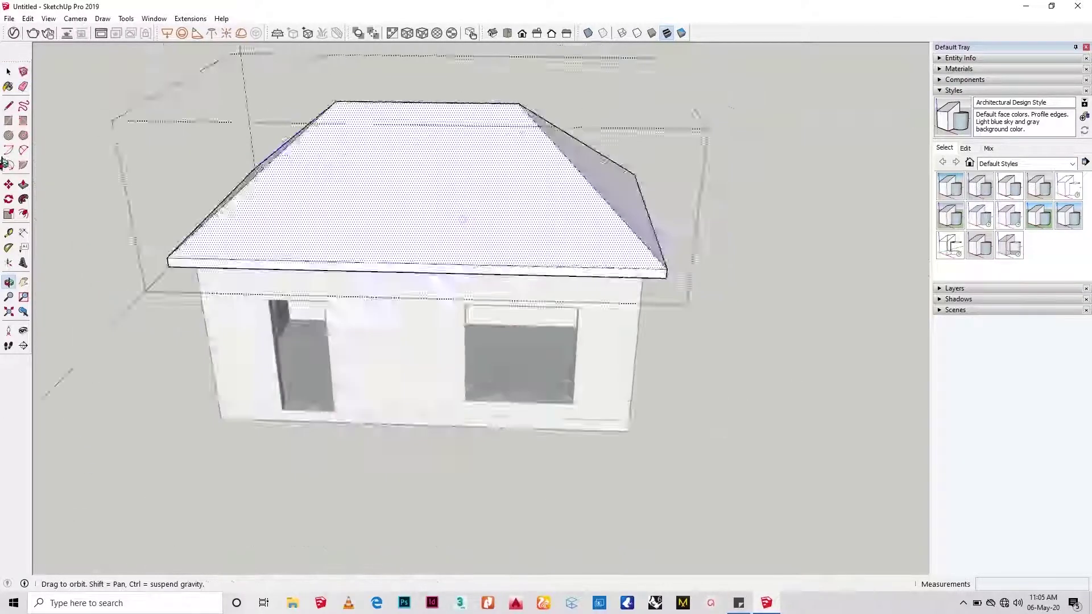
Paint the roof's first long slope with the Roofing Shingles Multi material from the Roofing collection.
middle_drag(597, 307, 535, 277)
double_click(542, 226)
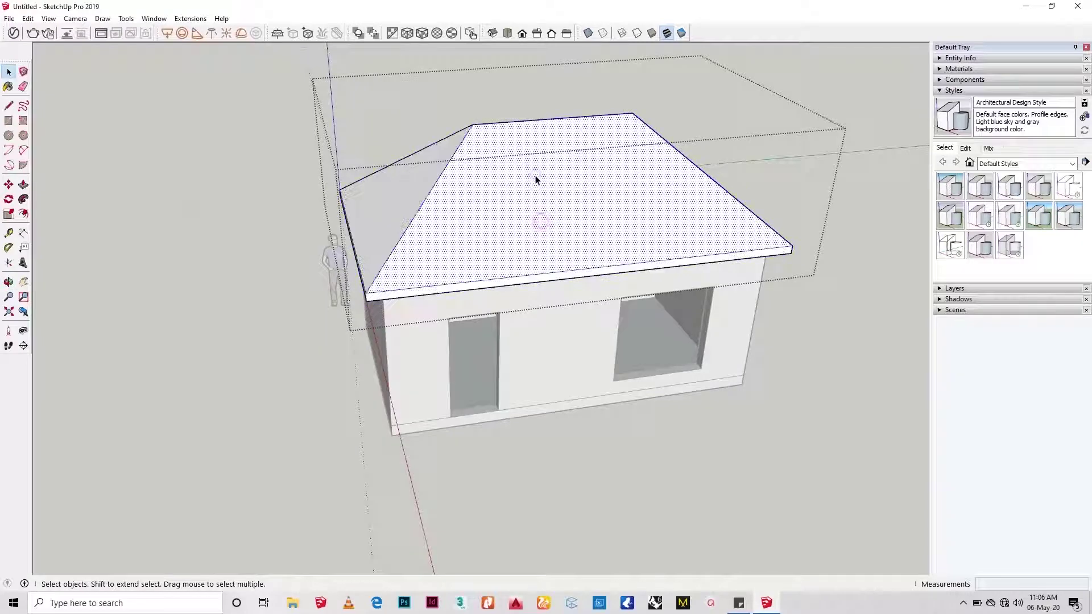
key(b)
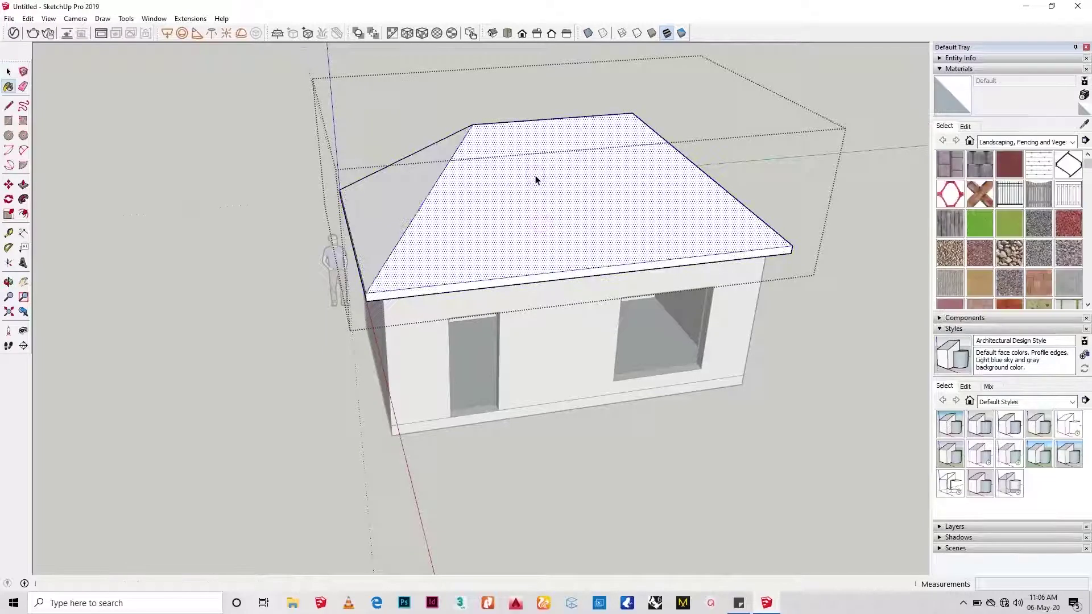
click(1039, 142)
click(1004, 236)
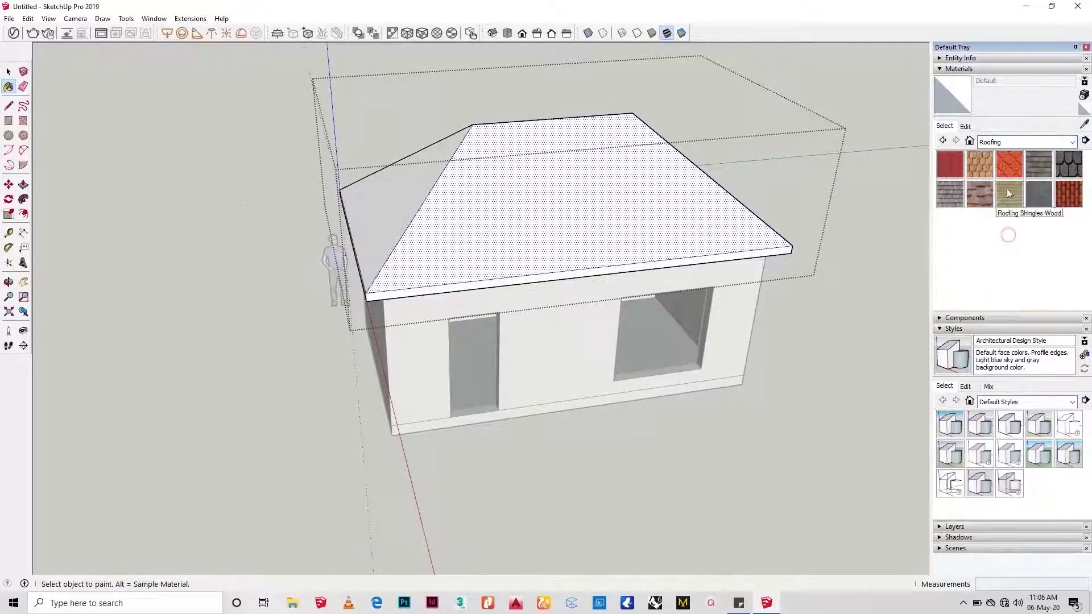
click(958, 197)
click(687, 205)
Apply Roofing Shingles Multi to the remaining slopes of the hip roof and leave the roof group.
mouse_move(688, 205)
middle_down()
mouse_move(280, 292)
mouse_move(432, 324)
middle_up()
click(432, 324)
click(516, 191)
middle_drag(516, 191, 153, 255)
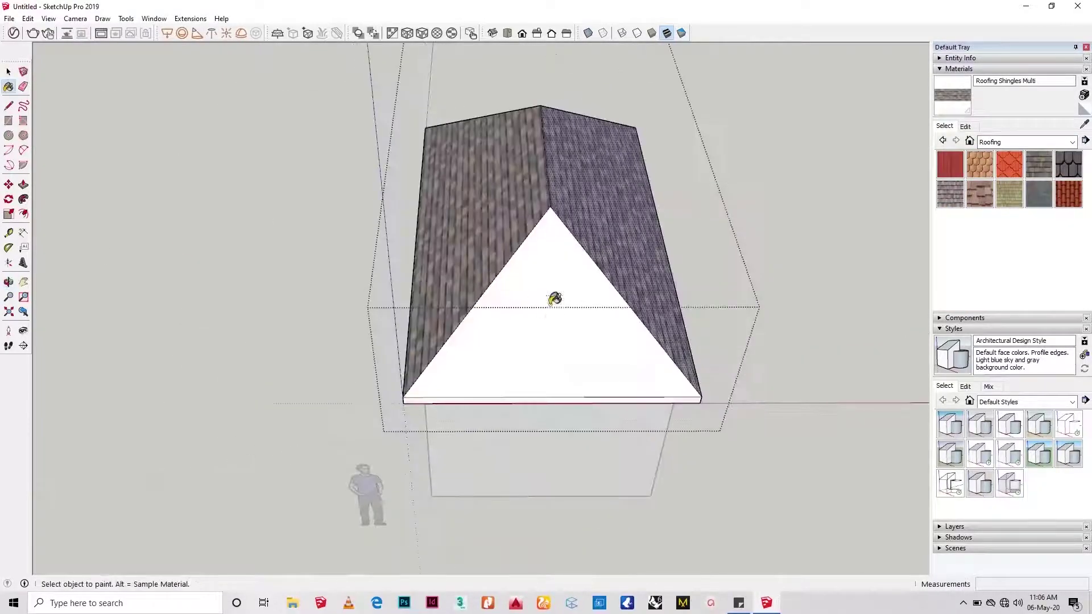
click(554, 298)
middle_drag(554, 297, 203, 265)
mouse_move(503, 267)
middle_down()
mouse_move(521, 208)
mouse_move(446, 293)
middle_up()
click(762, 404)
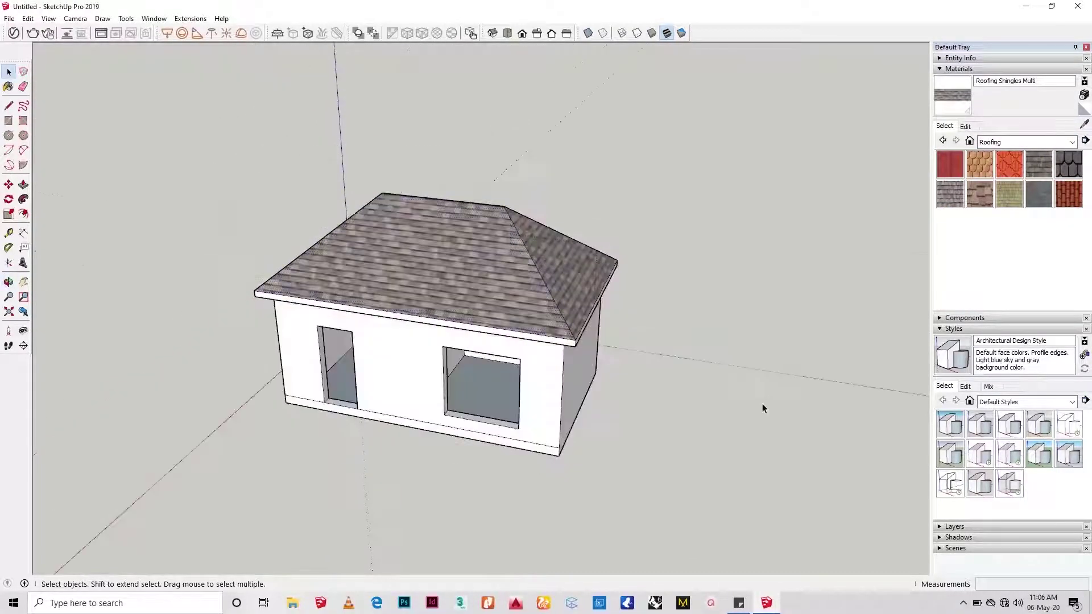
Select the whole house and place a copy of it about 13393 mm away along the green axis.
middle_drag(762, 403, 455, 395)
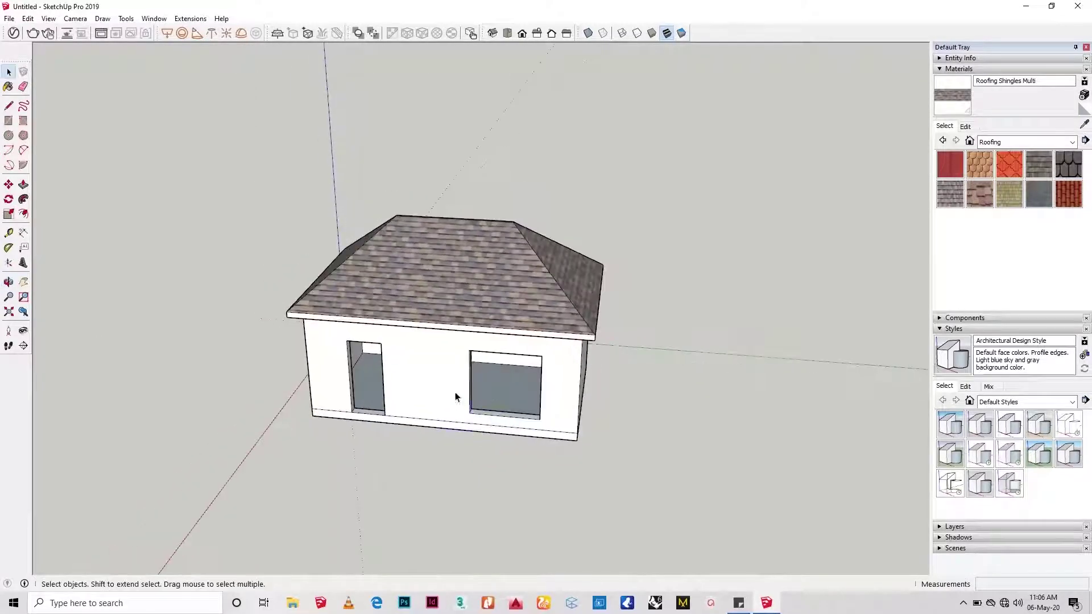
click(455, 393)
middle_drag(415, 459, 457, 425)
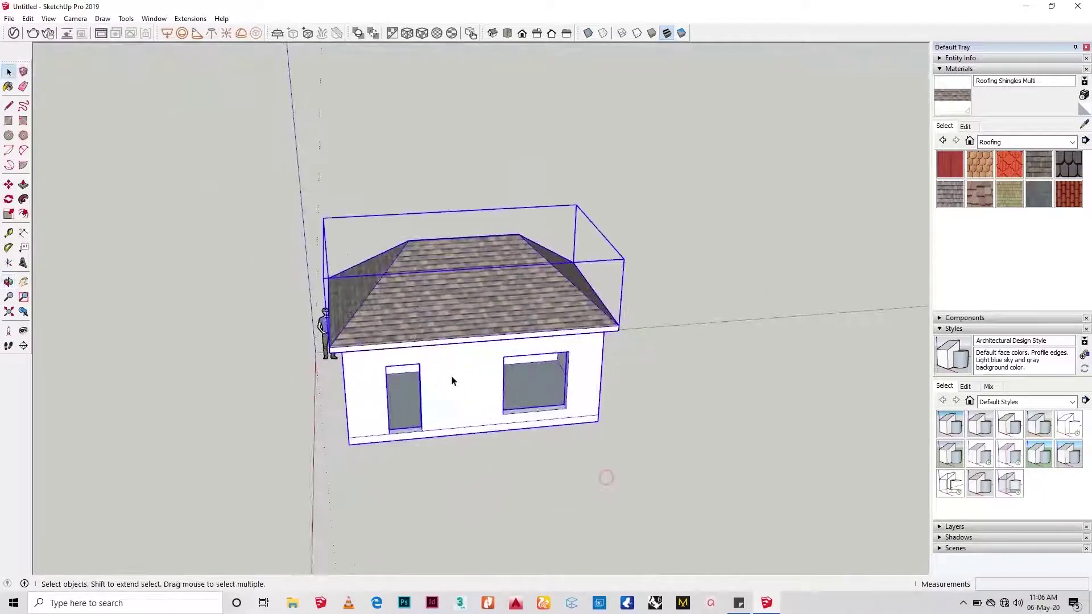
middle_drag(452, 381, 396, 506)
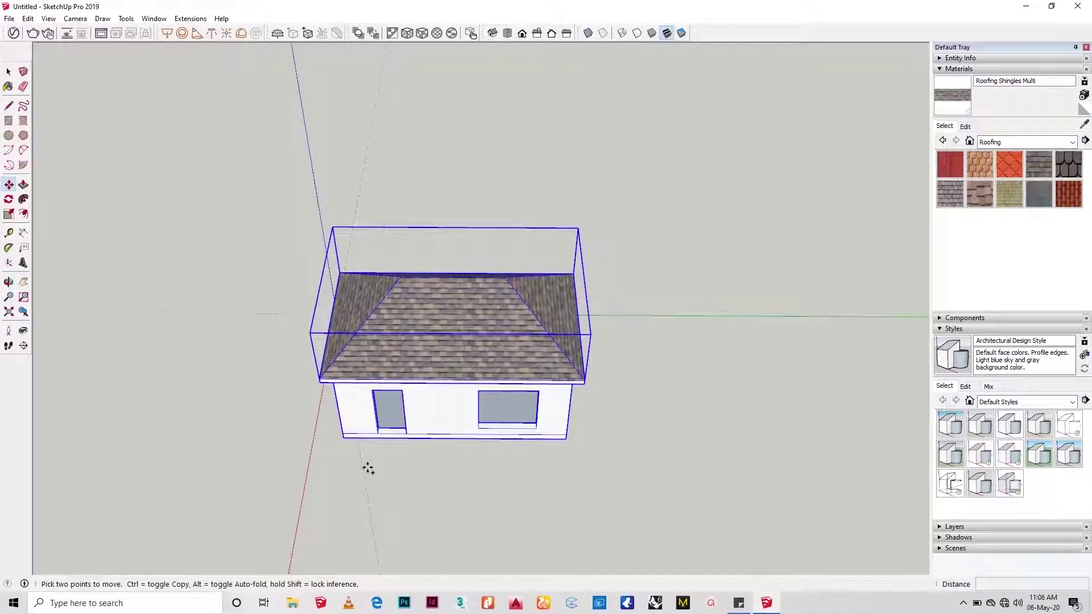
click(368, 468)
key(ctrl)
click(804, 471)
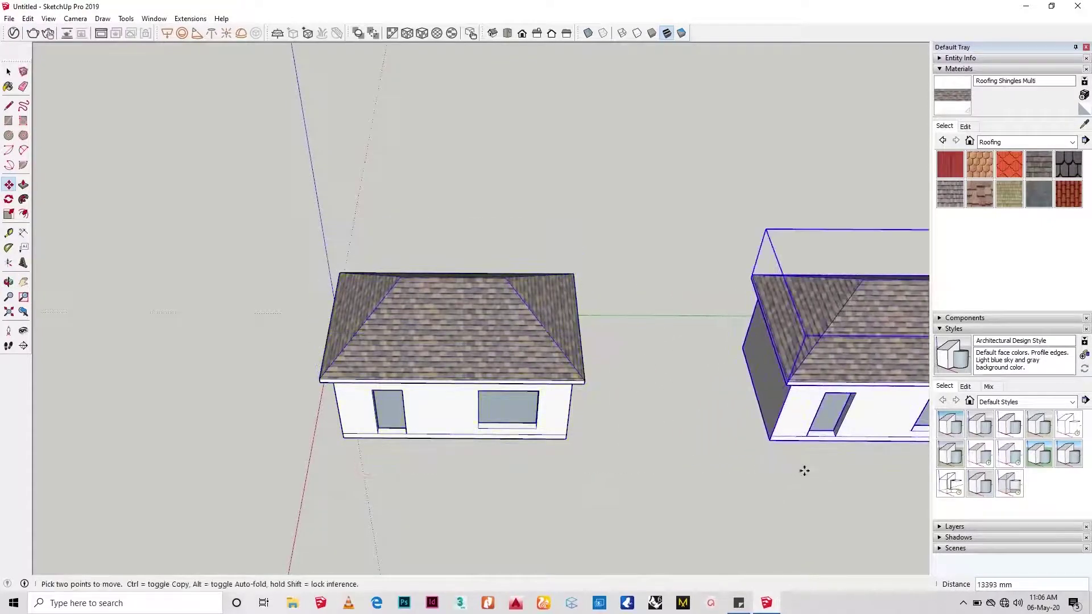
shift+middle_drag(804, 471, 462, 390)
key(space)
click(397, 341)
scroll(397, 341, down, 2)
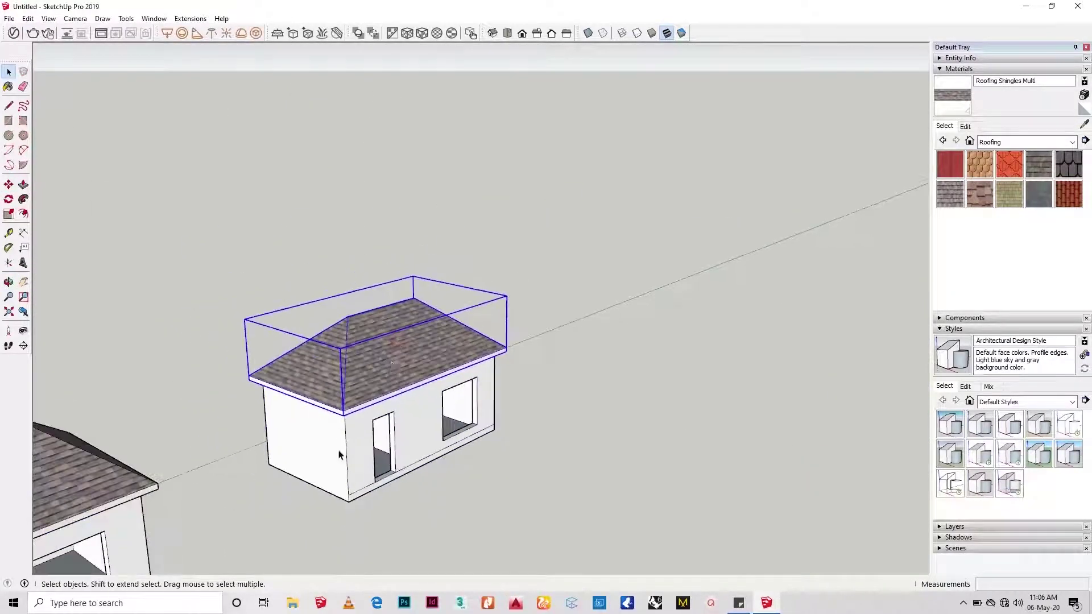
key(Delete)
scroll(345, 450, up, 3)
scroll(347, 448, down, 2)
middle_drag(346, 448, 244, 505)
key(ctrl+z)
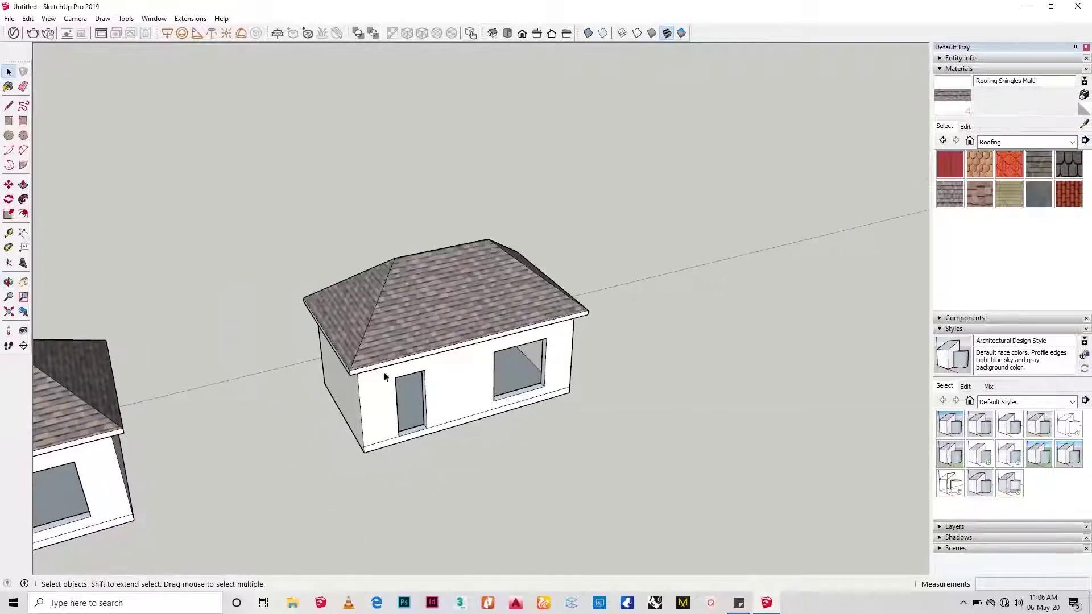
Open the copied house's roof group and delete the hip slopes and slab sides, keeping only the bottom face.
double_click(411, 311)
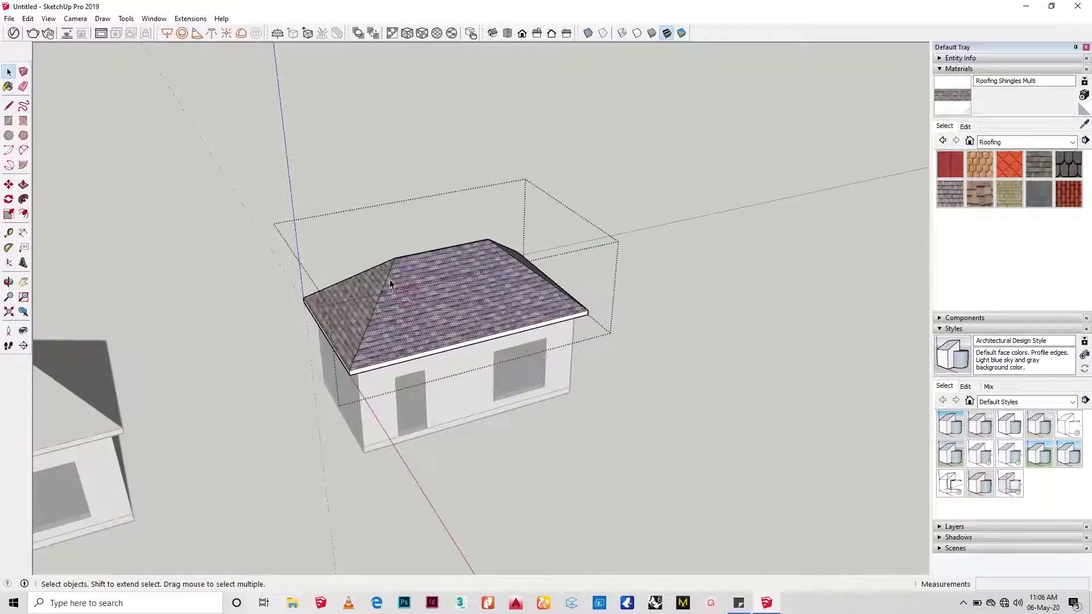
key(e)
mouse_move(389, 279)
mouse_down()
mouse_move(412, 260)
mouse_move(418, 292)
mouse_up()
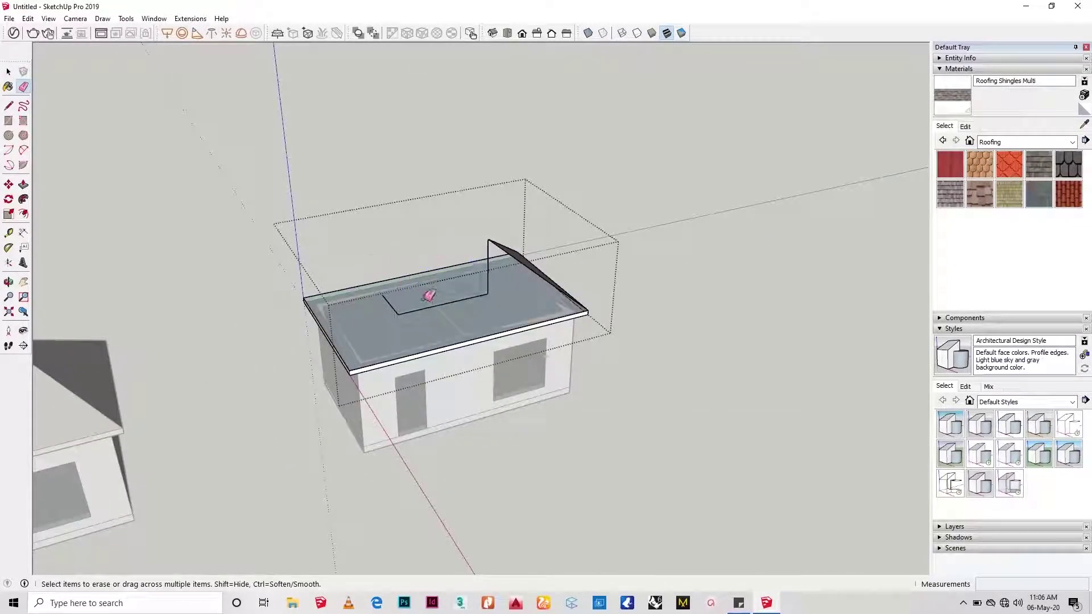
key(ctrl+z)
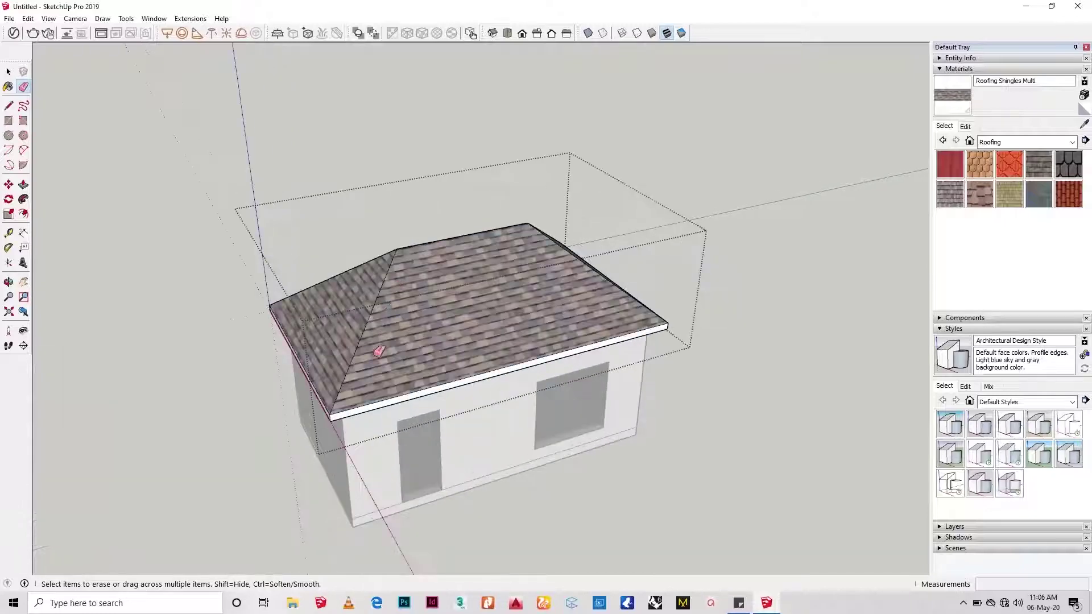
scroll(373, 357, up, 1)
key(space)
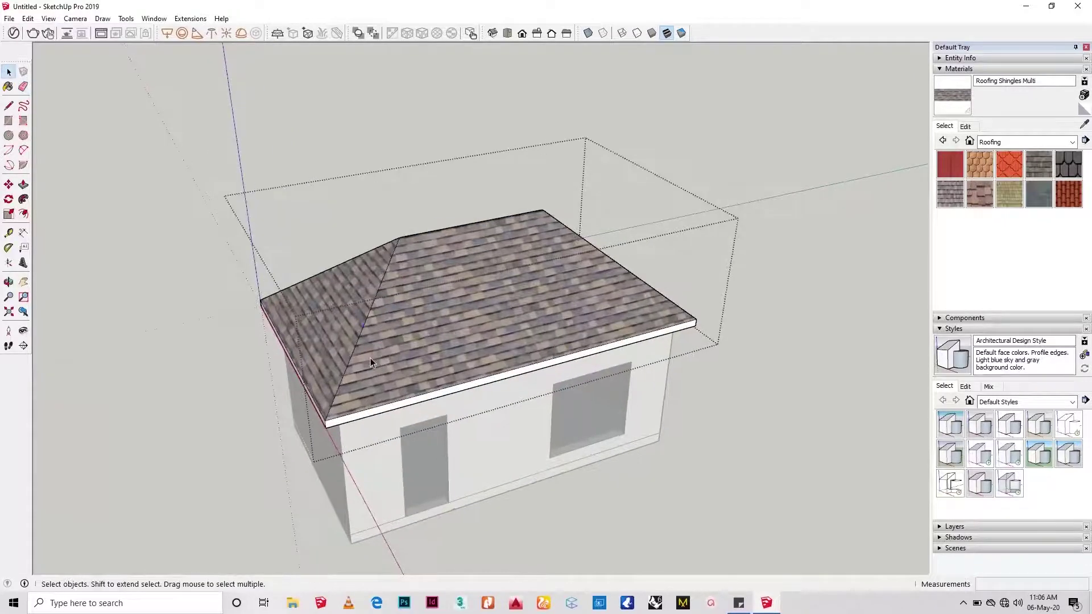
triple_click(370, 357)
middle_drag(370, 357, 396, 206)
scroll(395, 214, up, 3)
scroll(308, 315, up, 4)
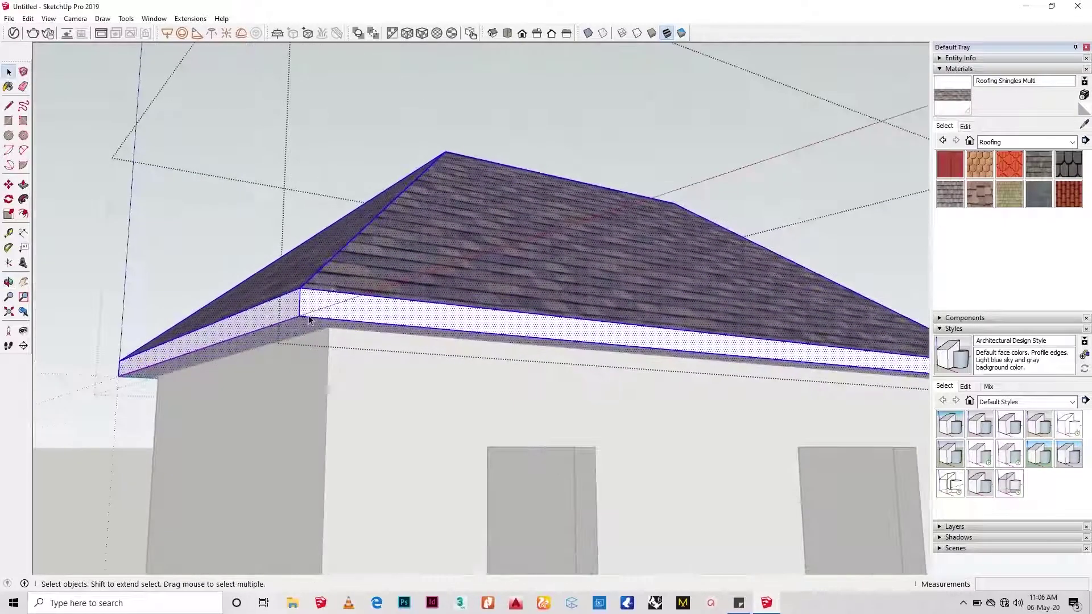
key(Delete)
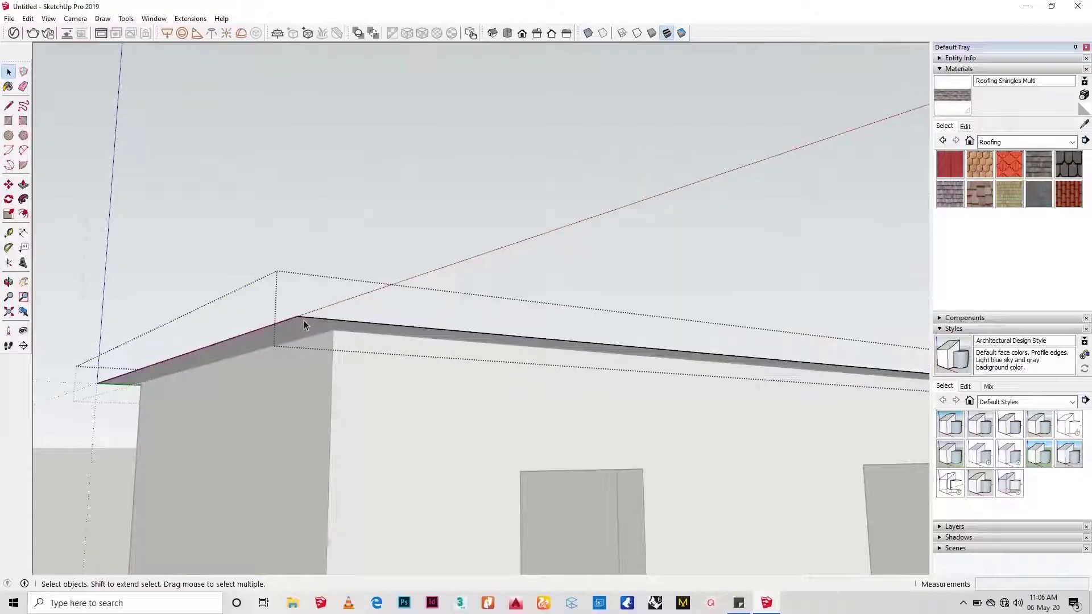
Push/Pull the remaining roof face up to match the first house's roof slab thickness, and leave the group.
middle_drag(303, 319, 643, 278)
scroll(305, 350, down, 3)
click(336, 351)
scroll(636, 317, down, 4)
scroll(636, 319, down, 2)
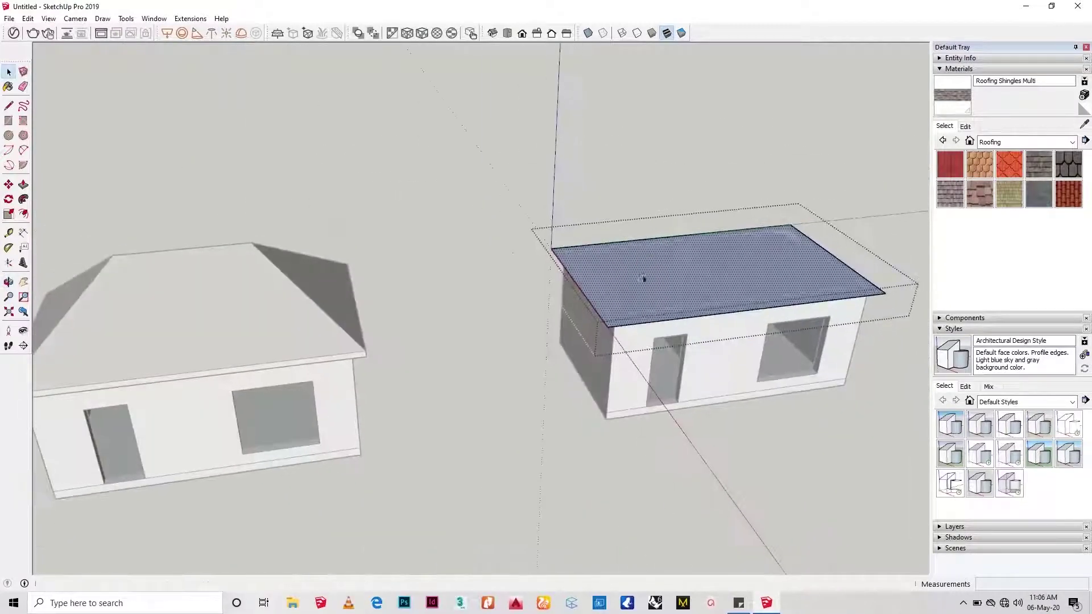
scroll(614, 326, up, 3)
key(p)
click(612, 326)
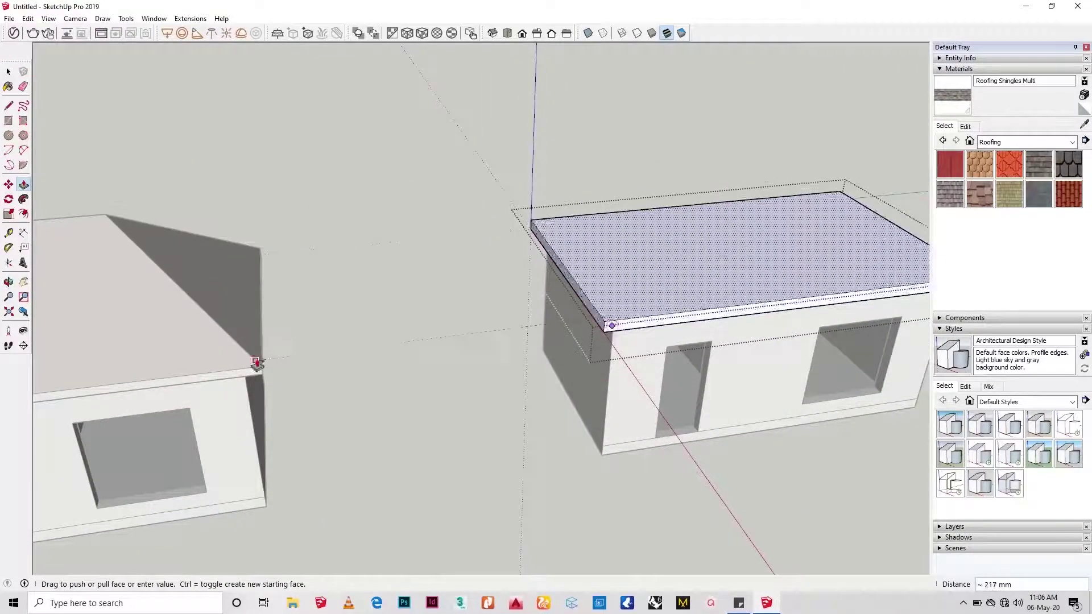
click(256, 367)
key(space)
scroll(285, 357, down, 3)
middle_drag(506, 294, 589, 470)
click(600, 497)
Draw a single gable triangle about 1774 mm high on the slab's short end, with its apex above the edge's midpoint.
scroll(481, 418, up, 2)
click(380, 396)
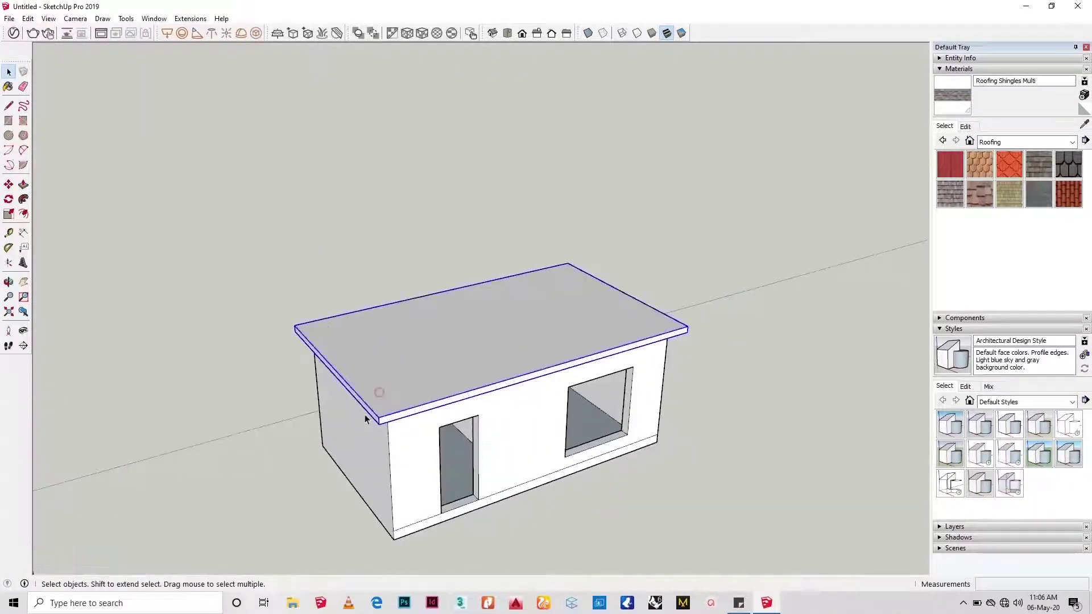
scroll(394, 384, up, 3)
click(403, 385)
middle_drag(402, 377, 745, 400)
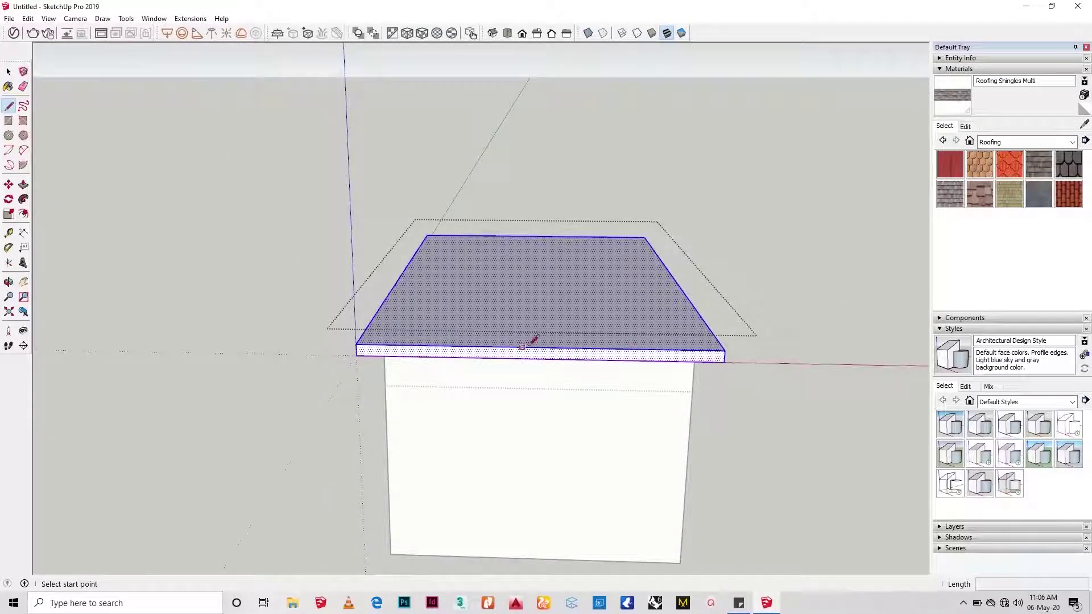
mouse_move(532, 197)
middle_down()
mouse_move(536, 122)
mouse_move(268, 410)
mouse_move(334, 329)
middle_up()
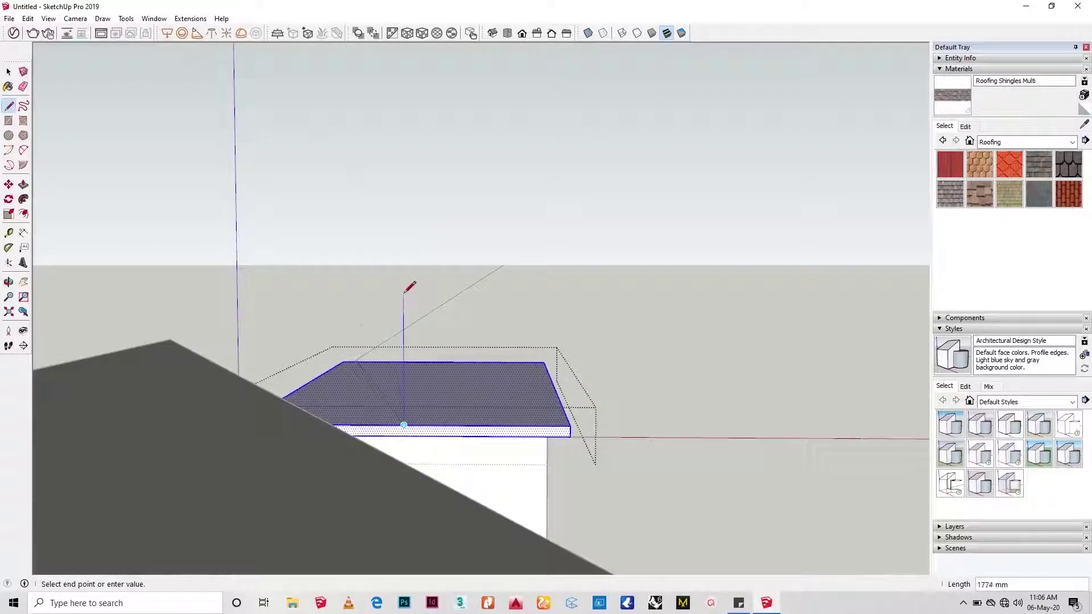
click(570, 426)
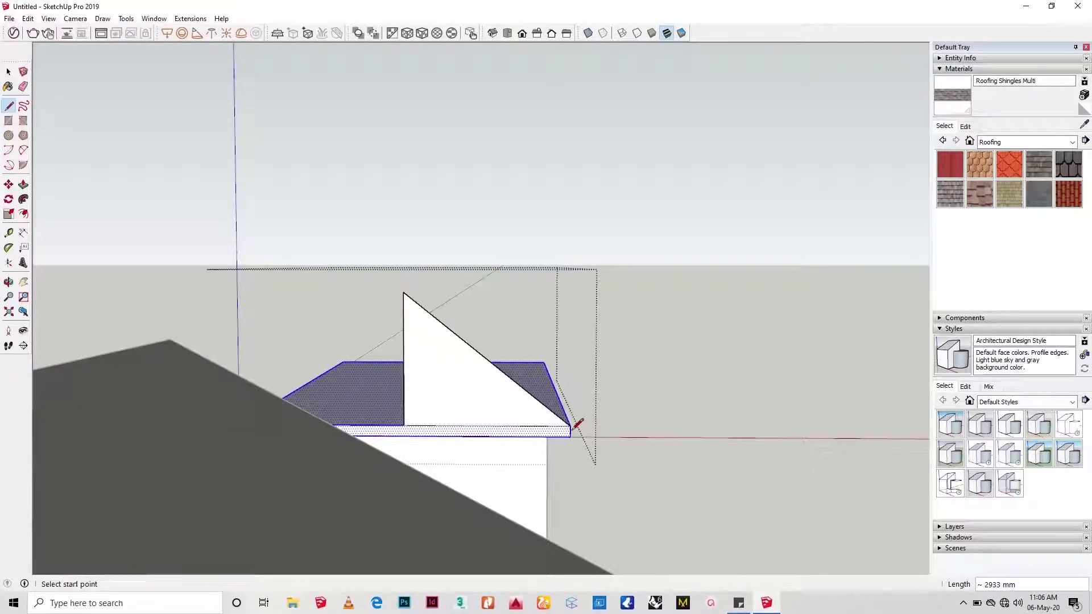
middle_drag(577, 429, 337, 466)
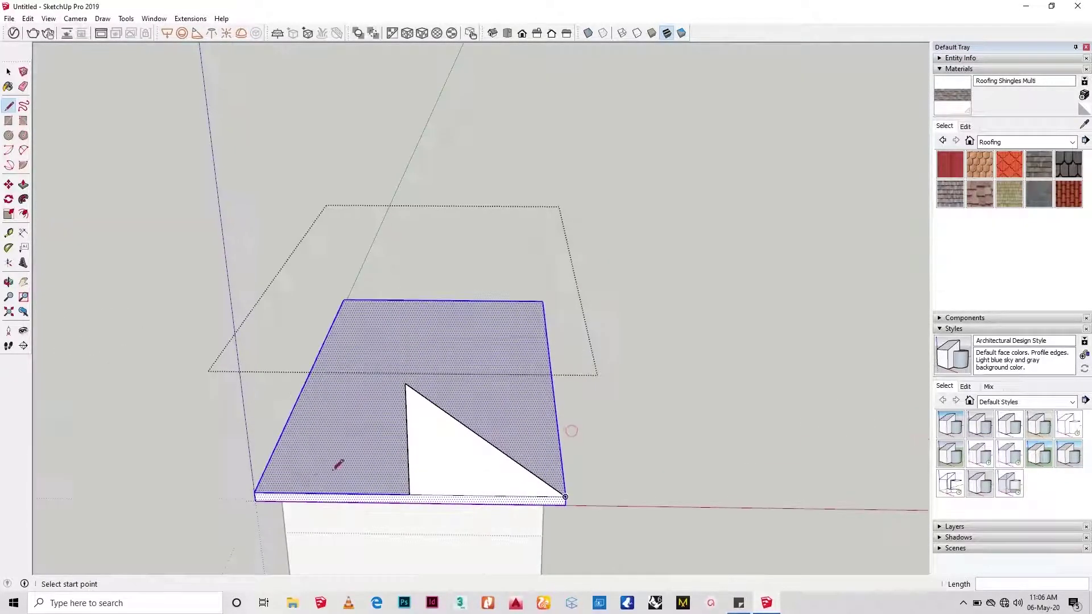
click(406, 383)
key(space)
key(space)
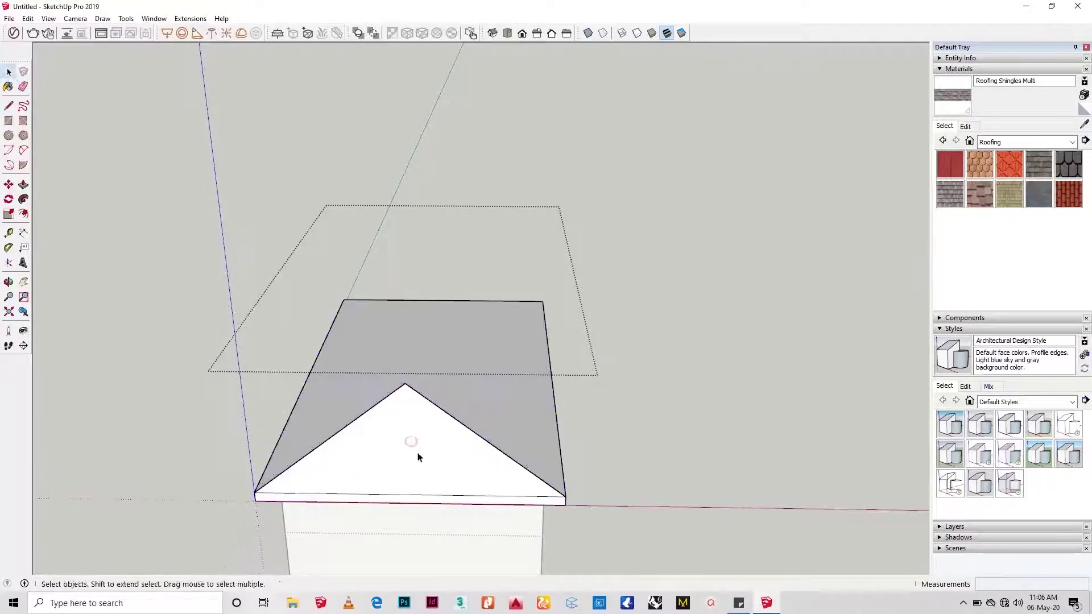
Push/Pull the gable triangle along the slab to its far end to form a gable roof.
middle_drag(417, 456, 144, 361)
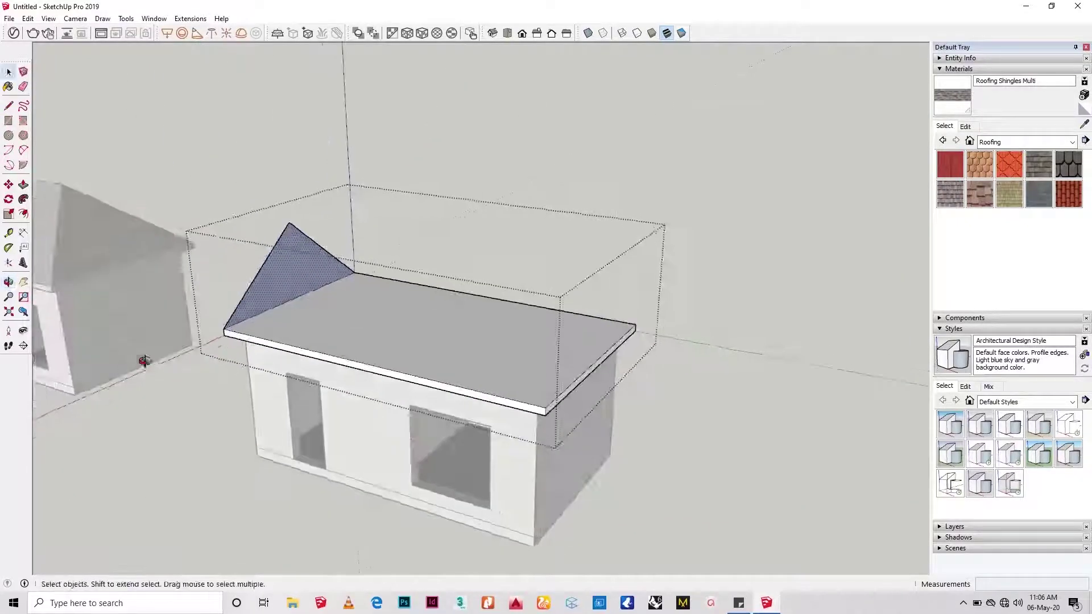
click(275, 295)
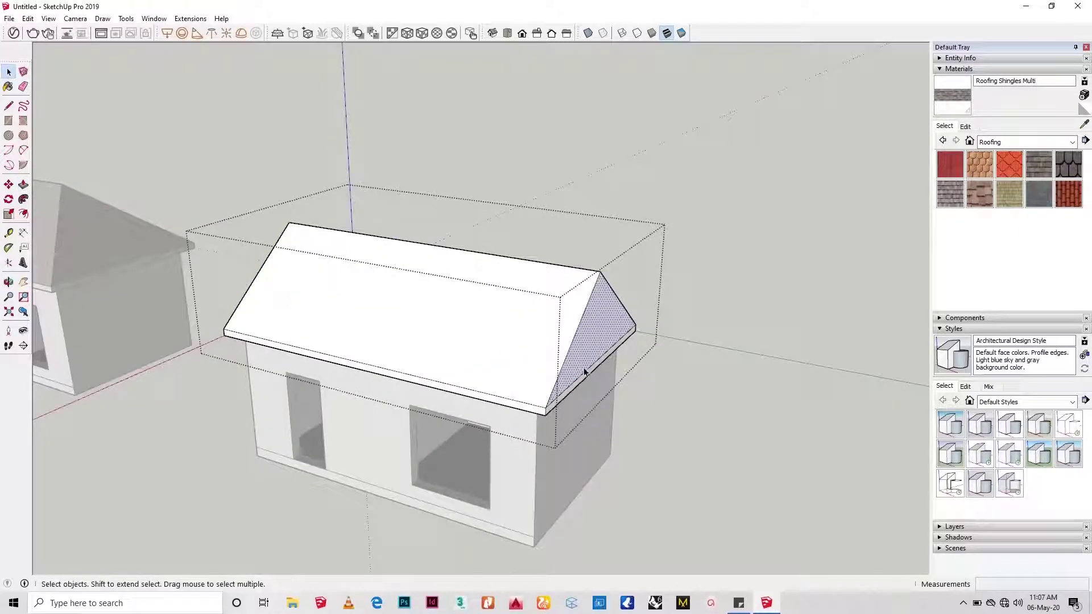
middle_drag(567, 386, 469, 328)
click(469, 305)
key(space)
click(473, 300)
scroll(473, 300, down, 3)
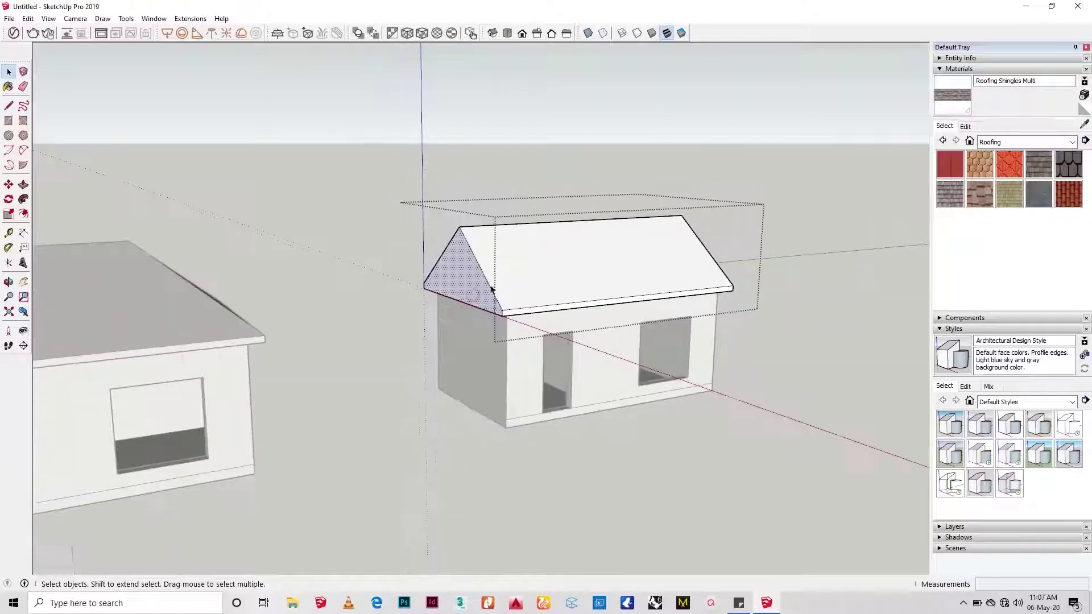
Paint both slopes of the gable roof with Roofing Shingles Multi and leave the roof group.
click(502, 274)
scroll(458, 303, down, 2)
key(b)
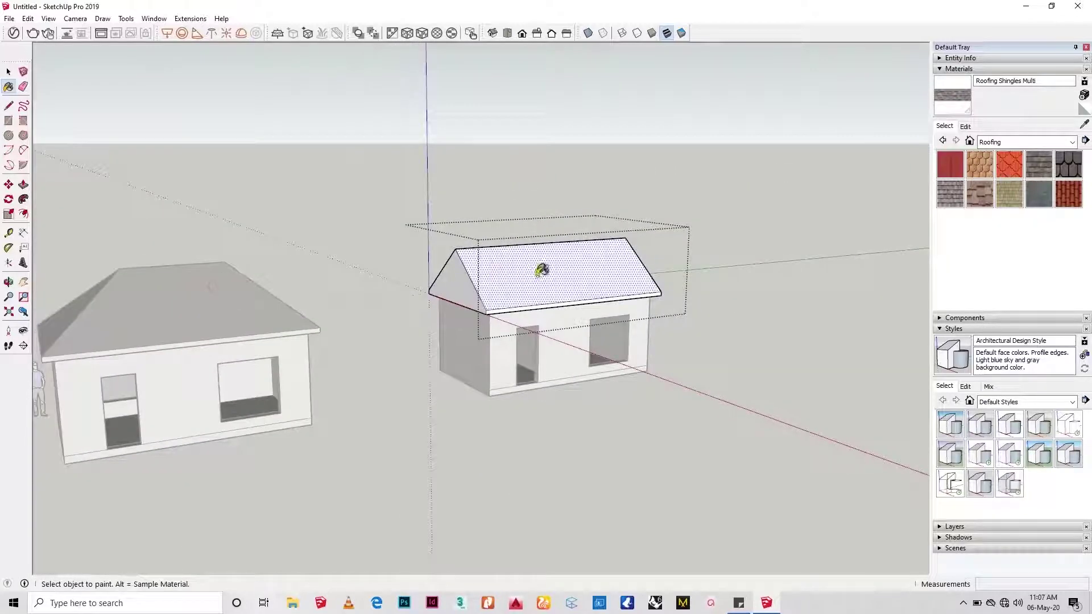
click(537, 276)
middle_drag(537, 275, 935, 442)
scroll(424, 280, up, 3)
click(338, 280)
mouse_move(338, 280)
middle_down()
mouse_move(569, 137)
mouse_move(614, 94)
middle_up()
key(space)
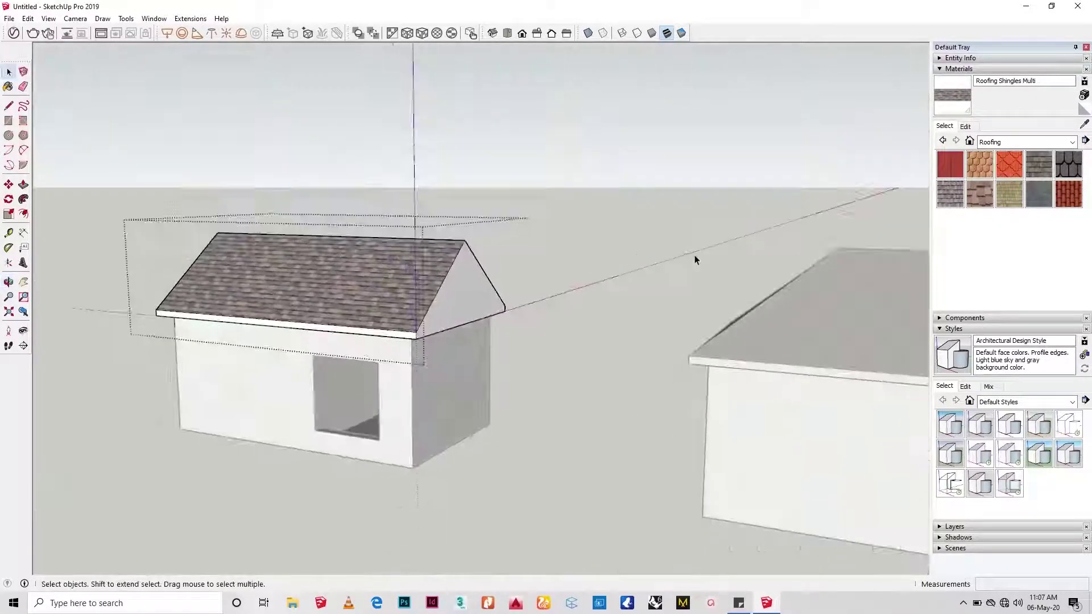
click(695, 255)
Push/Pull the gable ends of the roof inward until they sit flush with the end walls.
middle_drag(575, 302, 621, 320)
scroll(578, 297, up, 3)
triple_click(573, 285)
key(p)
scroll(621, 320, up, 2)
key(space)
click(438, 287)
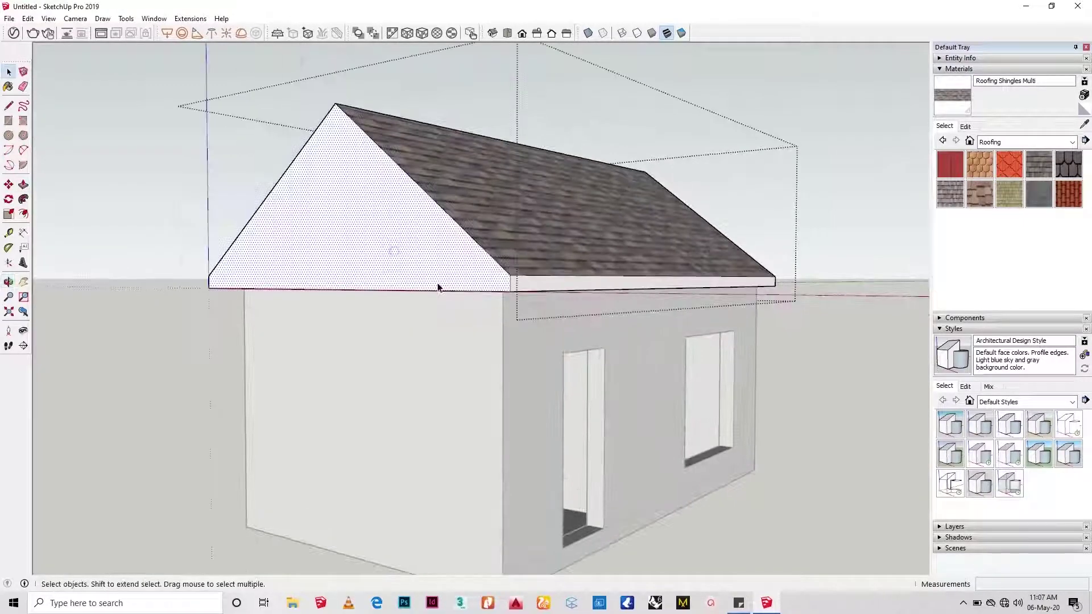
click(438, 283)
click(472, 305)
key(space)
scroll(474, 307, down, 2)
middle_drag(547, 275, 421, 386)
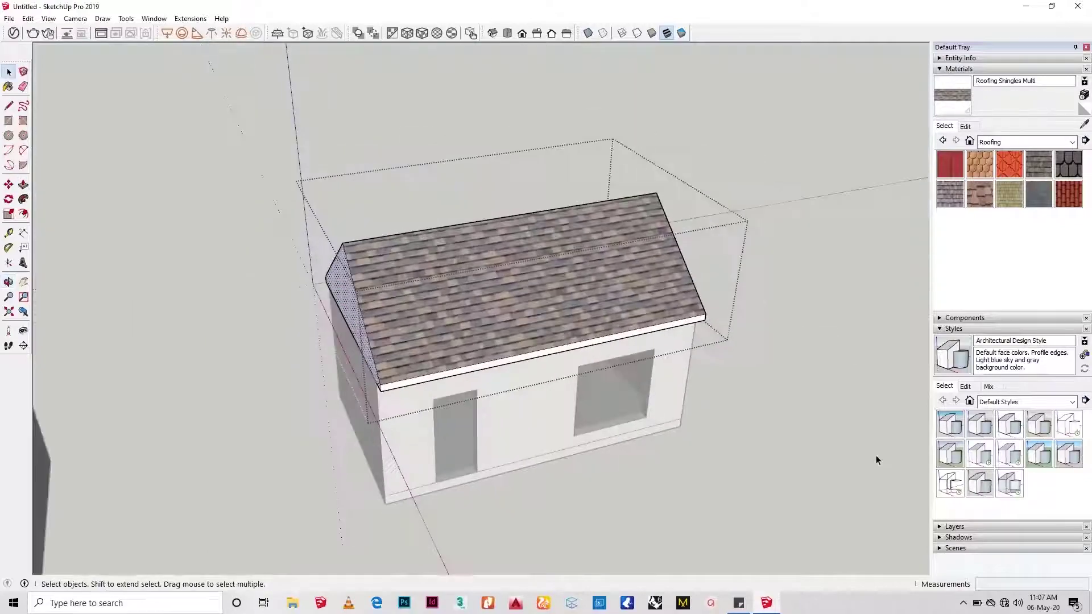
click(875, 457)
middle_drag(785, 377, 818, 490)
scroll(546, 537, up, 3)
scroll(813, 409, up, 2)
shift+middle_drag(813, 398, 575, 526)
scroll(796, 407, up, 3)
scroll(802, 407, down, 2)
middle_drag(707, 480, 497, 455)
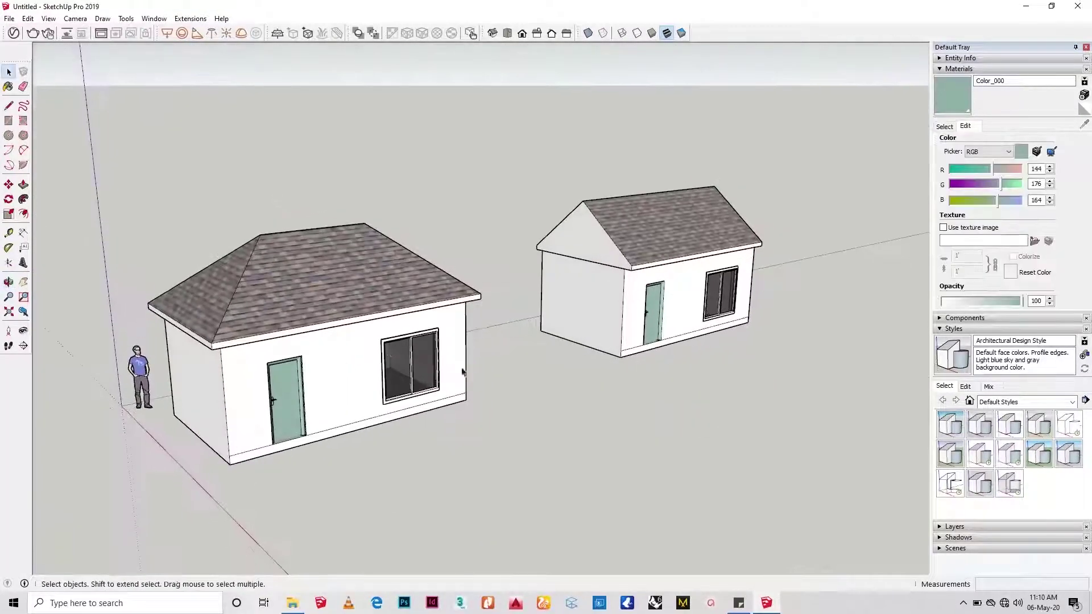
Draw a rectangle on the ground in the open area beside the hip-roof house.
scroll(427, 372, up, 2)
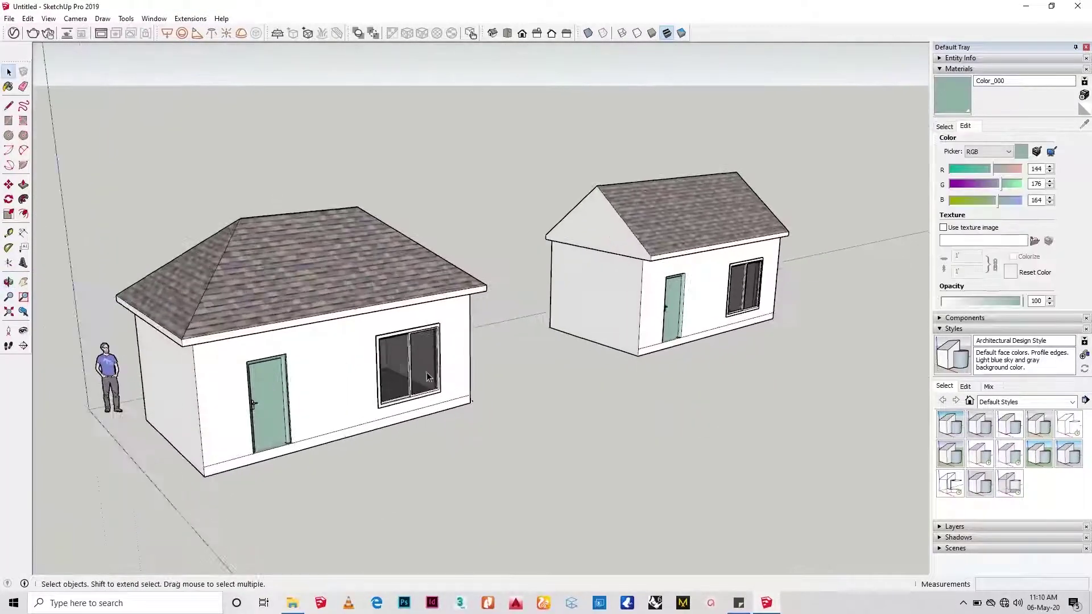
shift+middle_drag(426, 372, 517, 404)
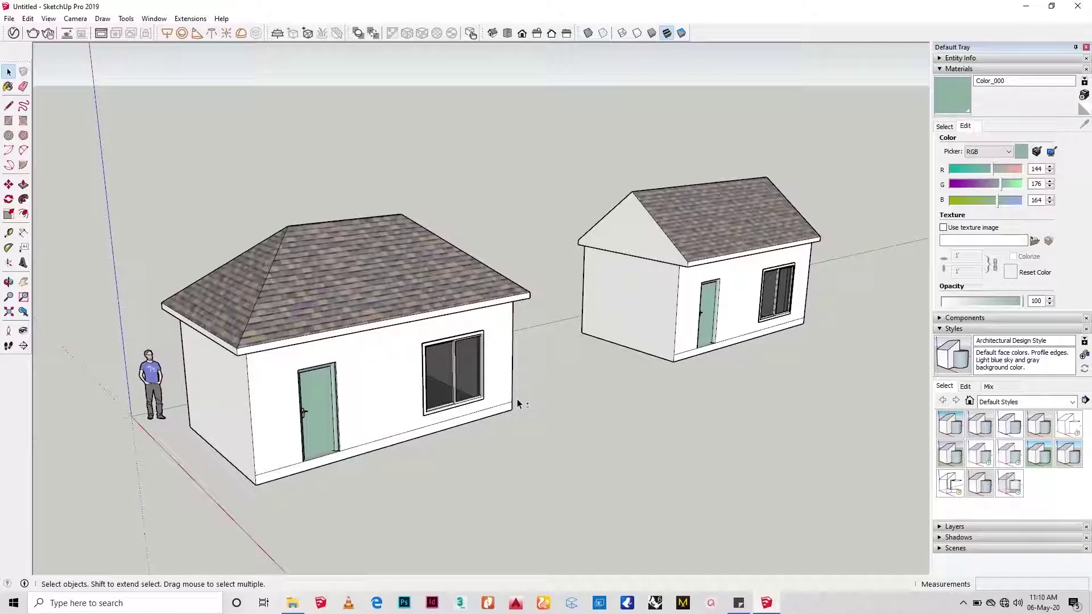
middle_drag(719, 268, 870, 341)
middle_drag(592, 370, 683, 424)
shift+middle_drag(683, 424, 367, 255)
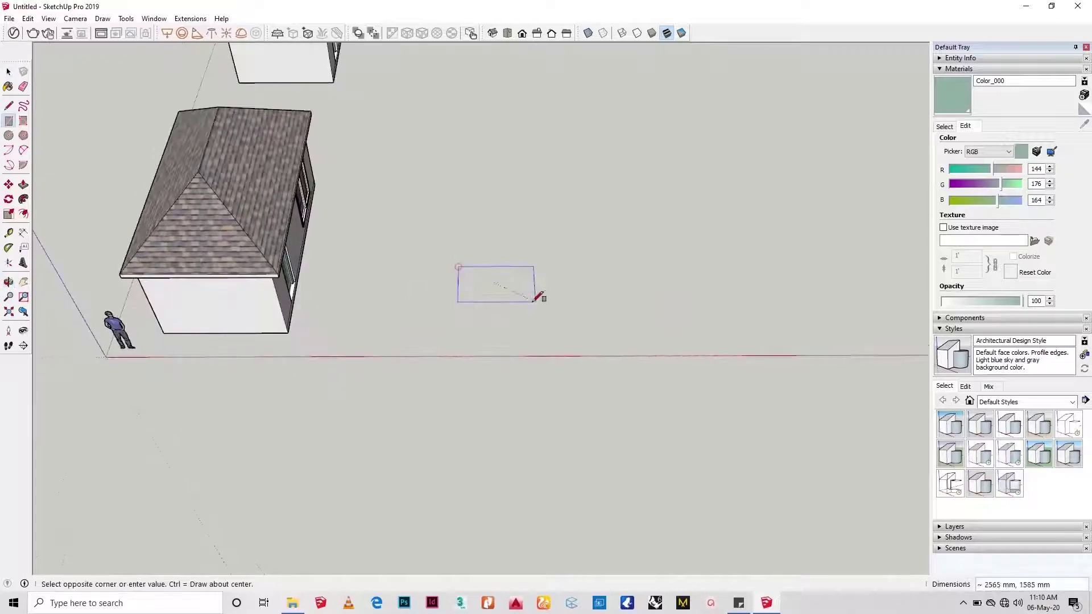
click(509, 305)
Push/Pull the ground rectangle up to form a box 2400 mm high.
middle_drag(509, 305, 617, 239)
scroll(506, 293, up, 3)
key(p)
click(449, 291)
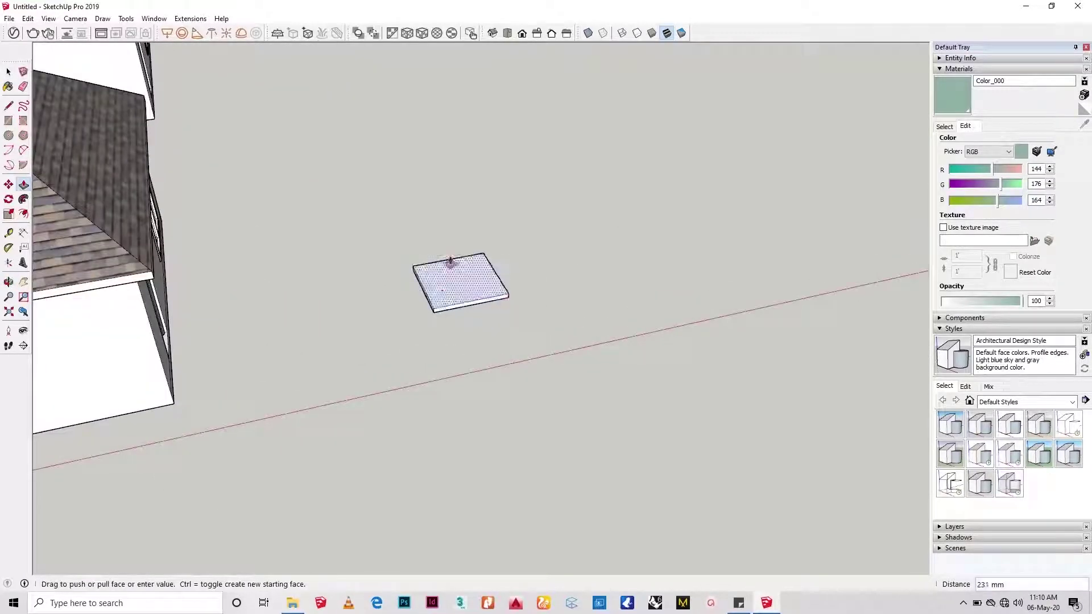
drag(455, 210, 447, 149)
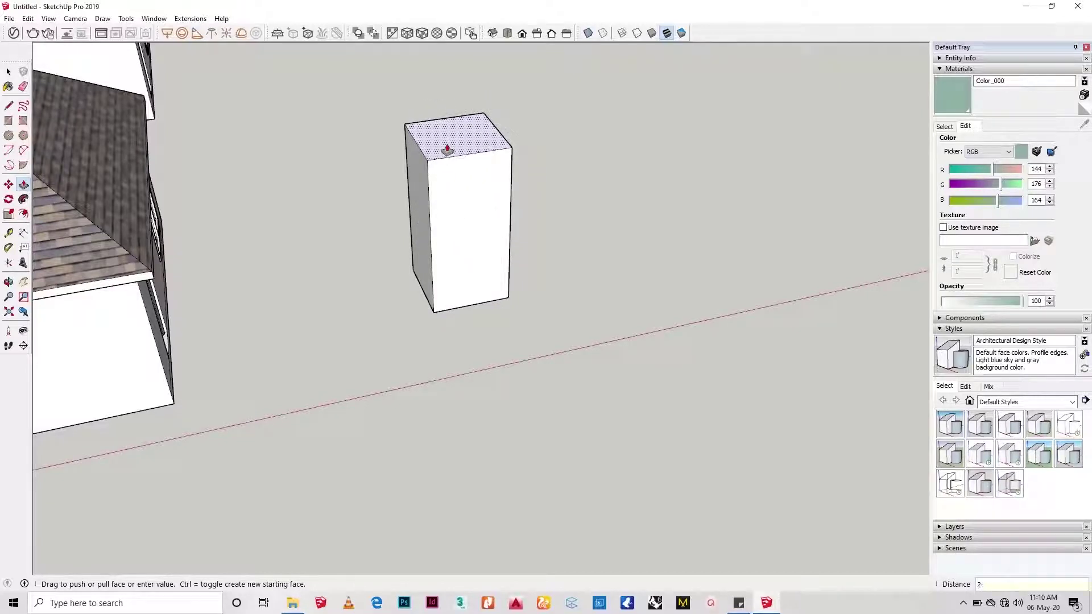
text(2400)
key(Return)
key(space)
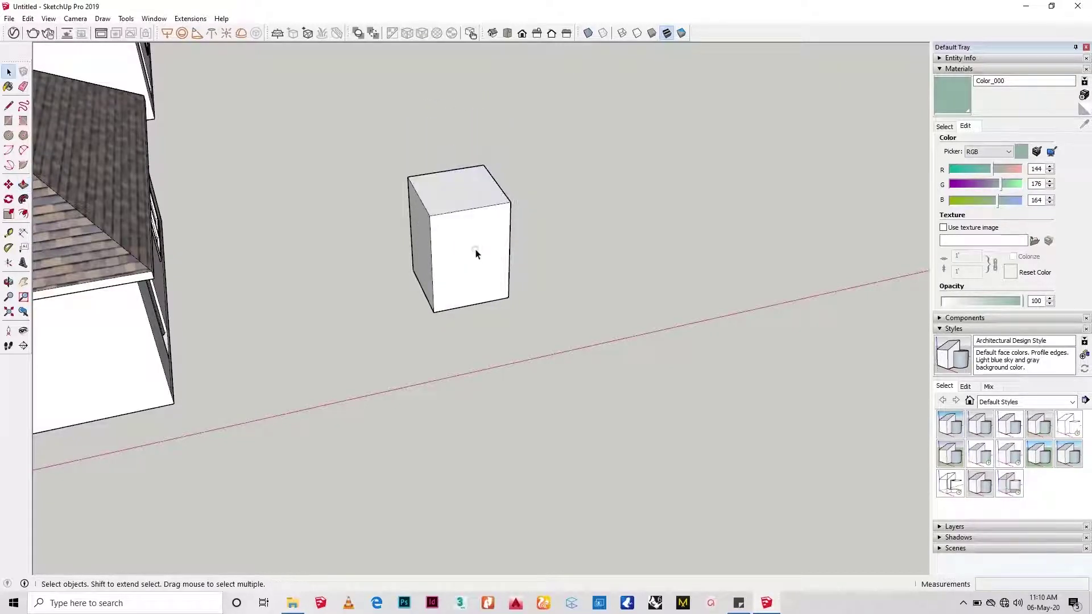
Group the box, move its base corner level with the hip roof's eave corner, and shift it about 756 mm away from the roof.
triple_click(476, 254)
right_click(476, 253)
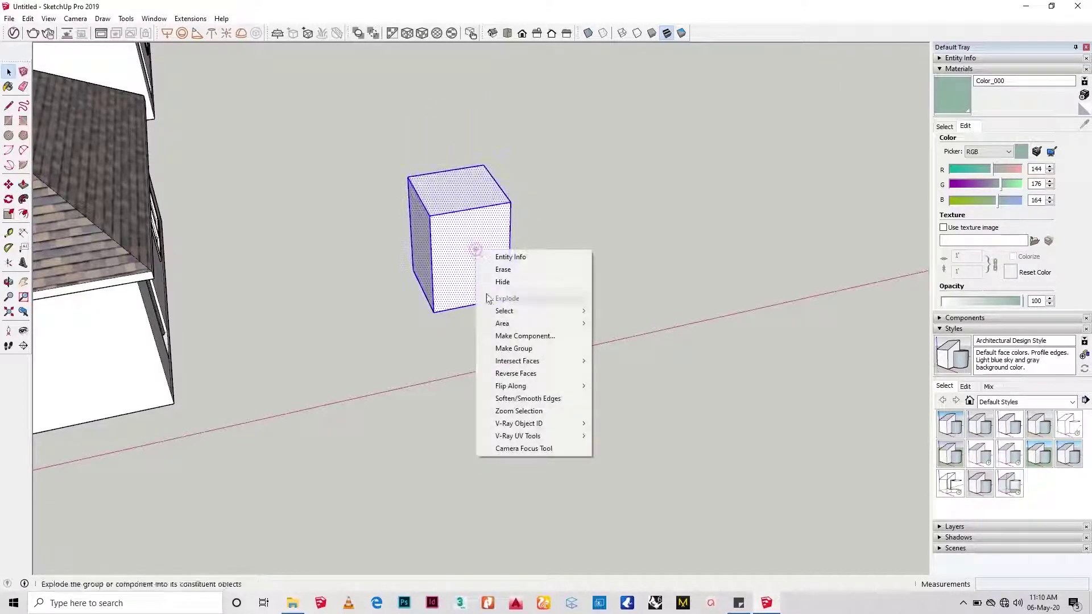
click(514, 350)
click(434, 313)
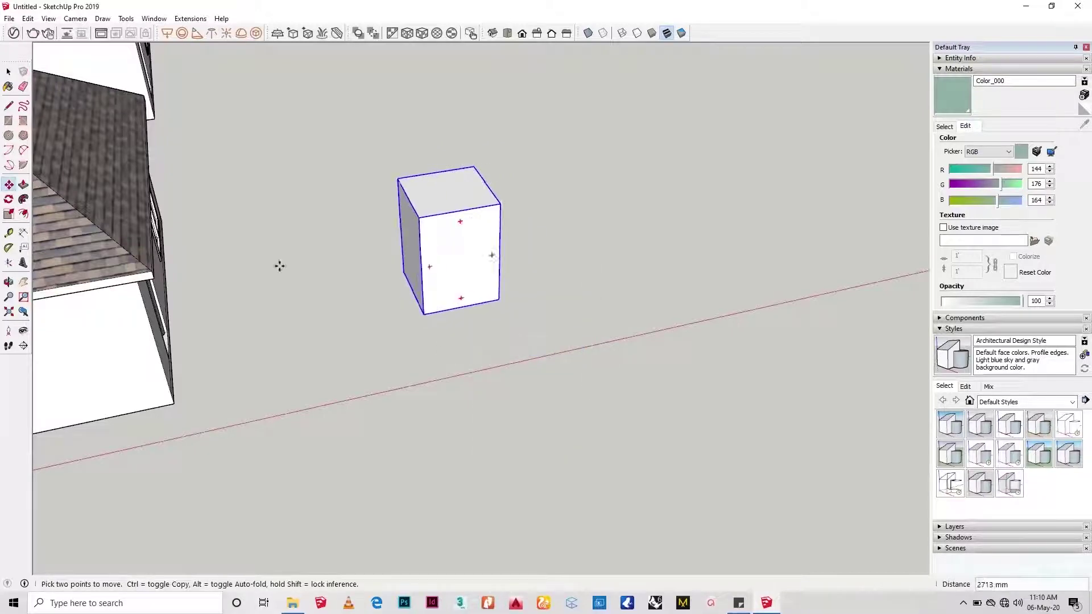
click(151, 273)
shift+middle_drag(340, 250, 643, 285)
middle_drag(643, 284, 418, 236)
click(425, 279)
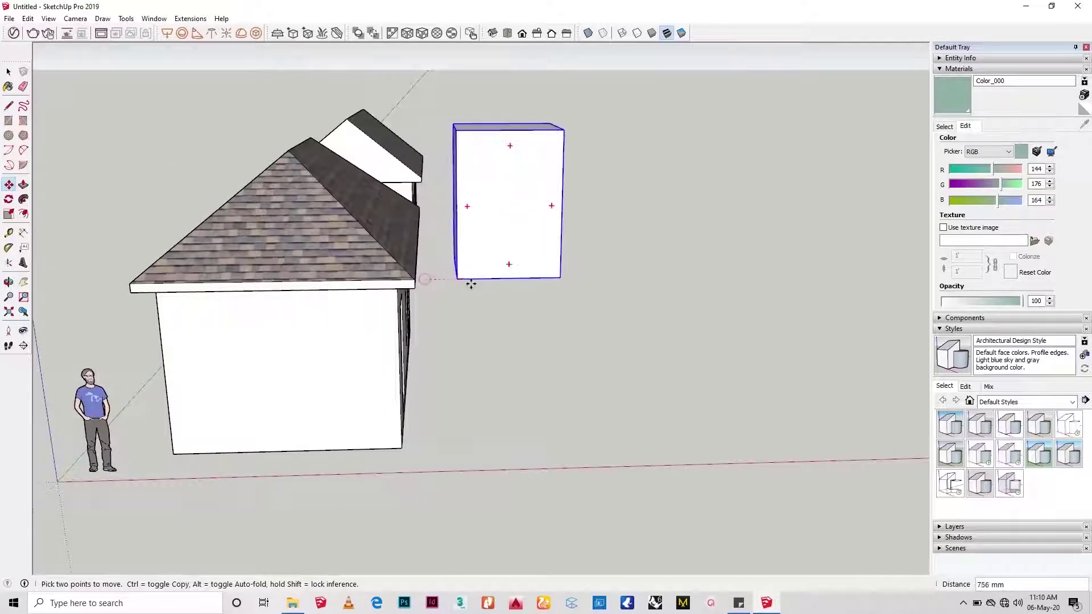
Inside the hip roof group, scale the roof slopes vertically by about 1.26 to match the box's top corner, and leave the group.
double_click(326, 245)
click(325, 245)
middle_drag(326, 245, 591, 368)
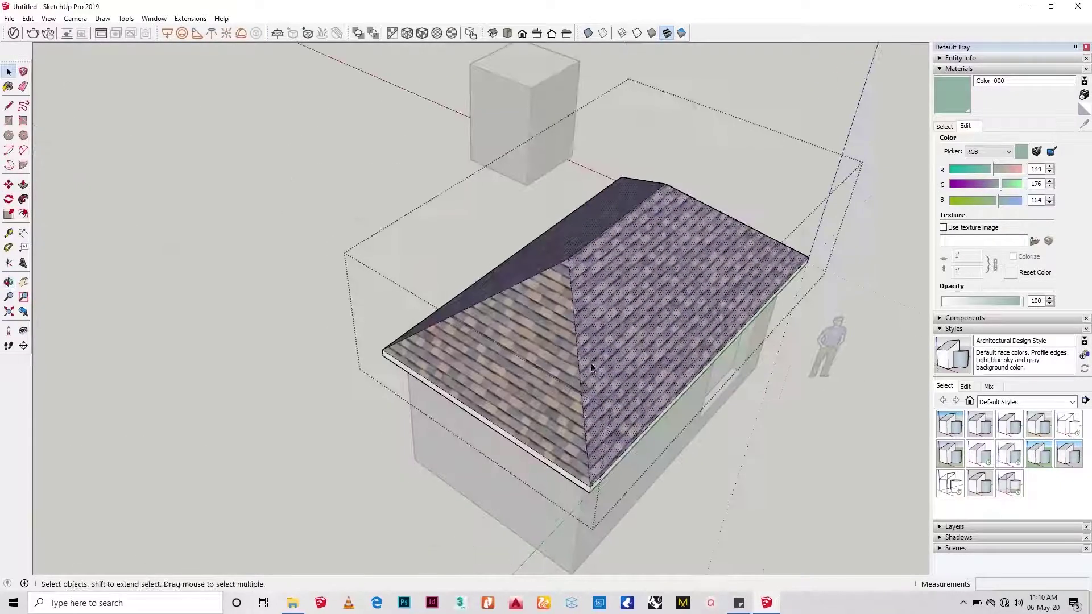
scroll(487, 364, down, 5)
middle_drag(488, 364, 394, 336)
key(s)
key(space)
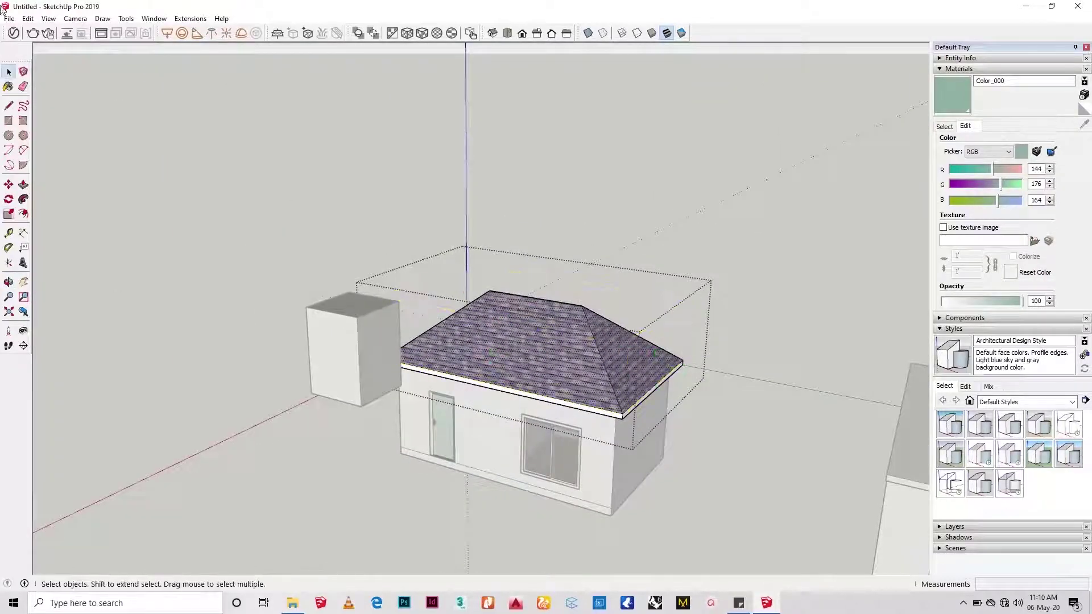
click(126, 19)
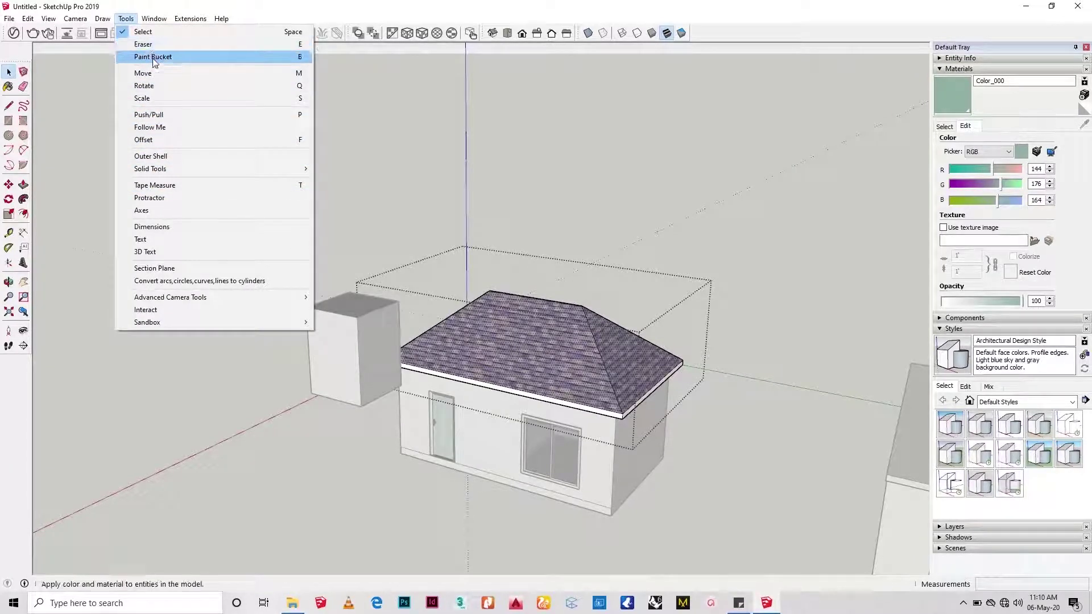
click(143, 99)
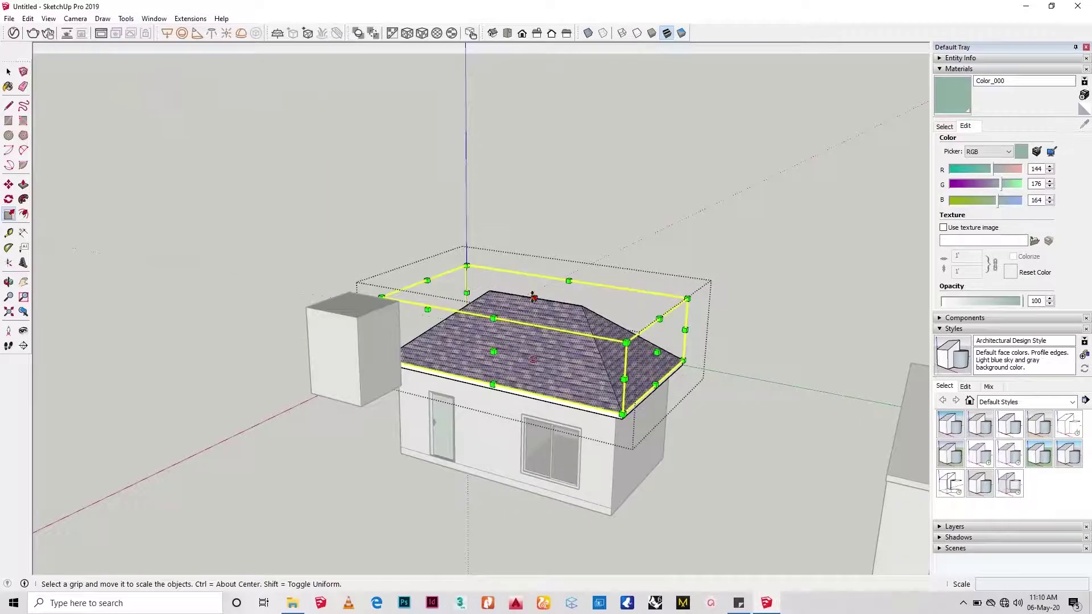
mouse_move(533, 296)
mouse_down()
mouse_move(536, 191)
mouse_move(534, 281)
mouse_up()
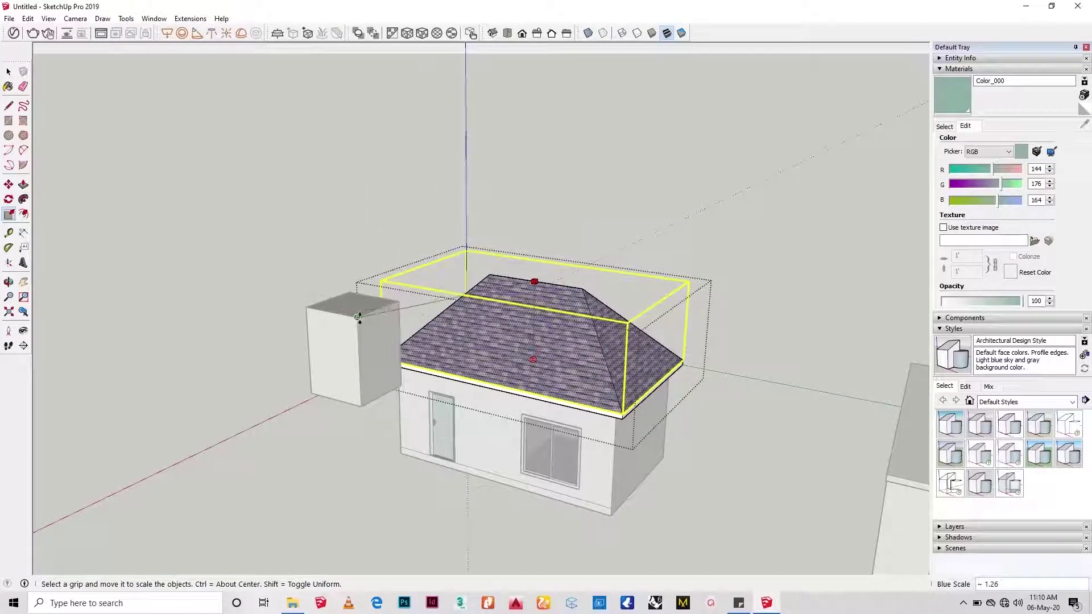
click(357, 317)
scroll(307, 291, down, 5)
key(space)
click(571, 500)
mouse_move(398, 418)
middle_down()
mouse_move(412, 424)
mouse_move(392, 401)
middle_up()
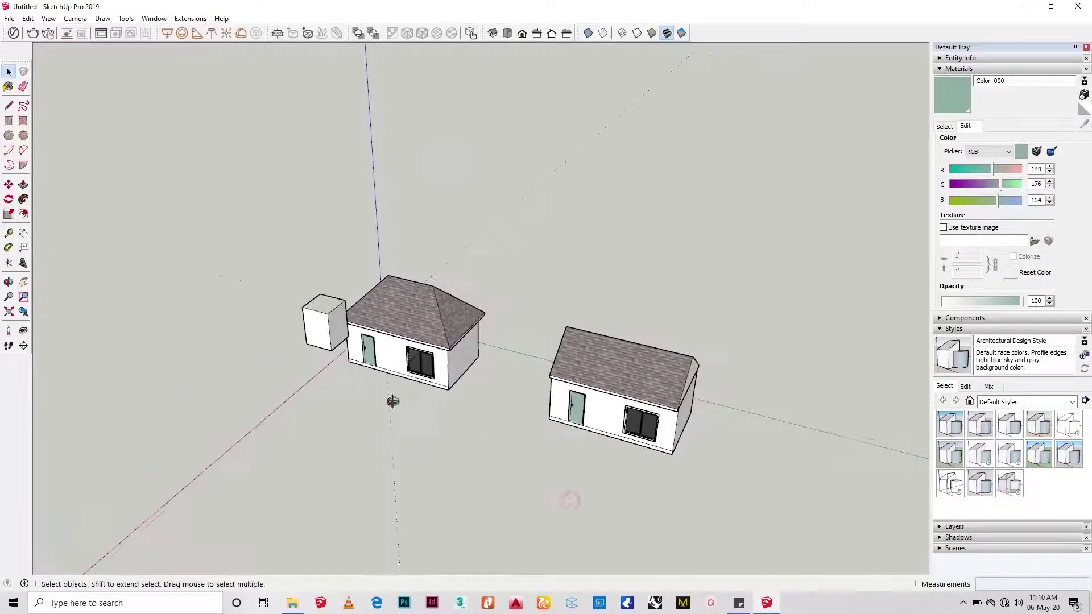
Move the reference box from the hip-roof house toward the gable-roof house.
click(361, 385)
click(547, 441)
middle_drag(575, 418, 529, 381)
key(space)
Inside the gable roof group, draw lines about 4574 mm long along the base of both gable triangles to separate them from the slab.
scroll(589, 372, up, 3)
double_click(592, 365)
triple_click(593, 365)
key(l)
middle_drag(592, 364, 620, 473)
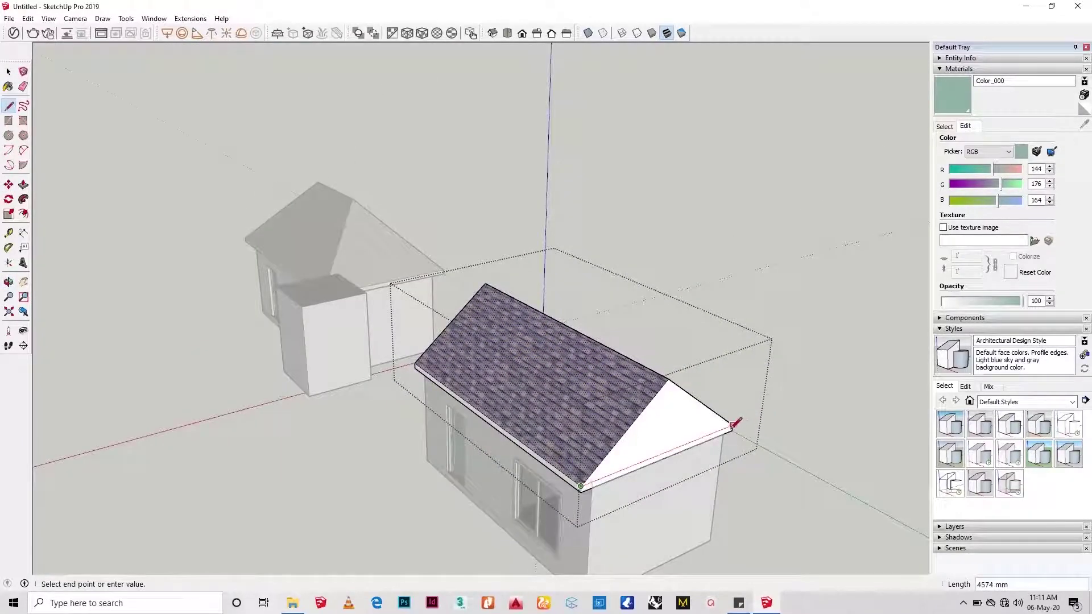
middle_drag(732, 425, 466, 237)
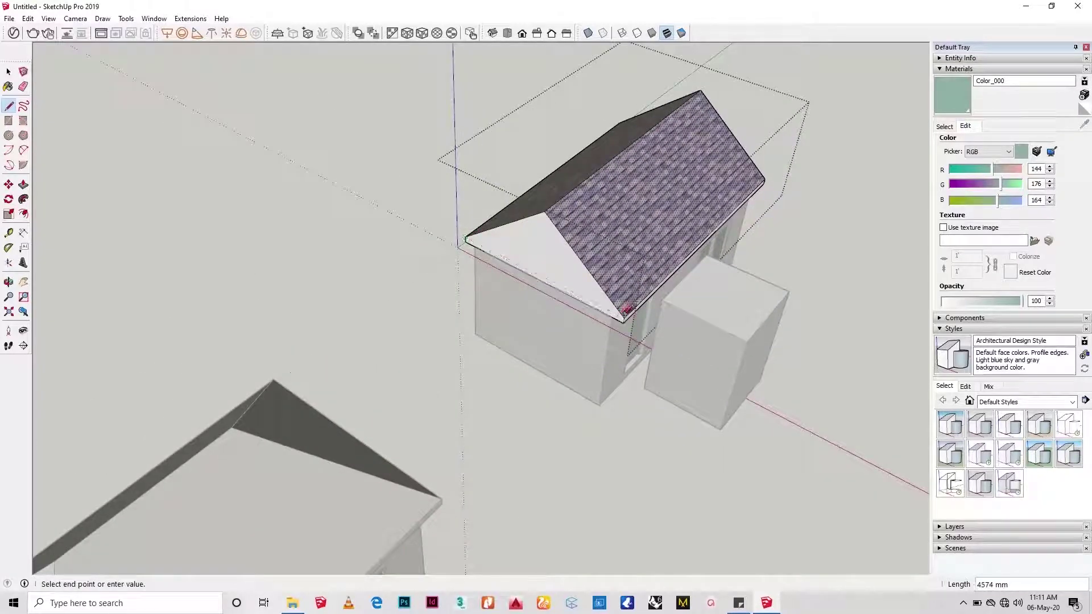
key(space)
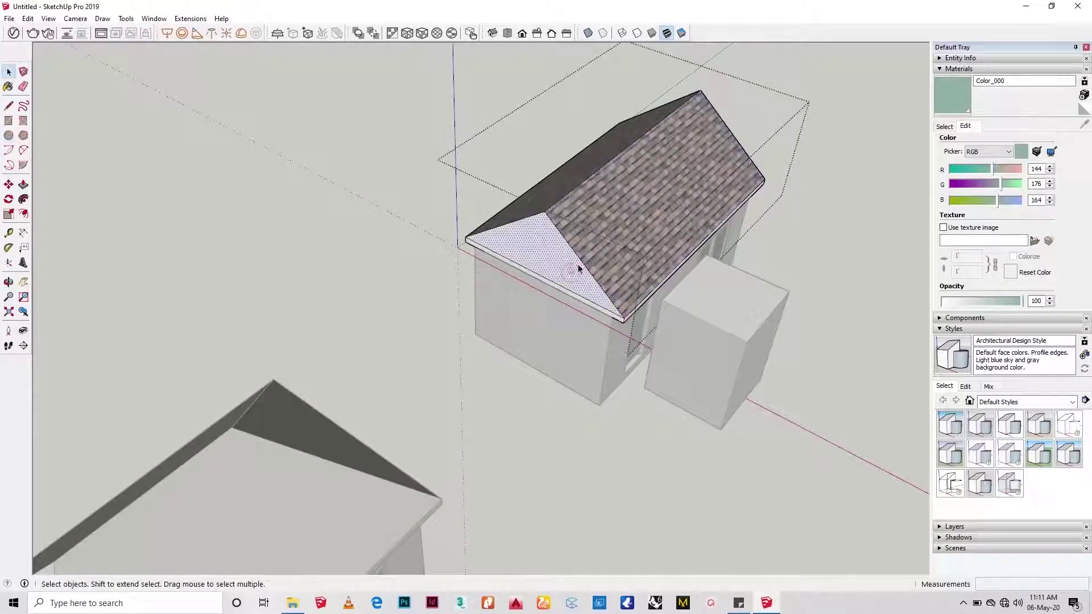
Scale the gable roof's slopes and gable faces vertically to the reference box's top height and leave the group.
middle_drag(568, 273, 530, 418)
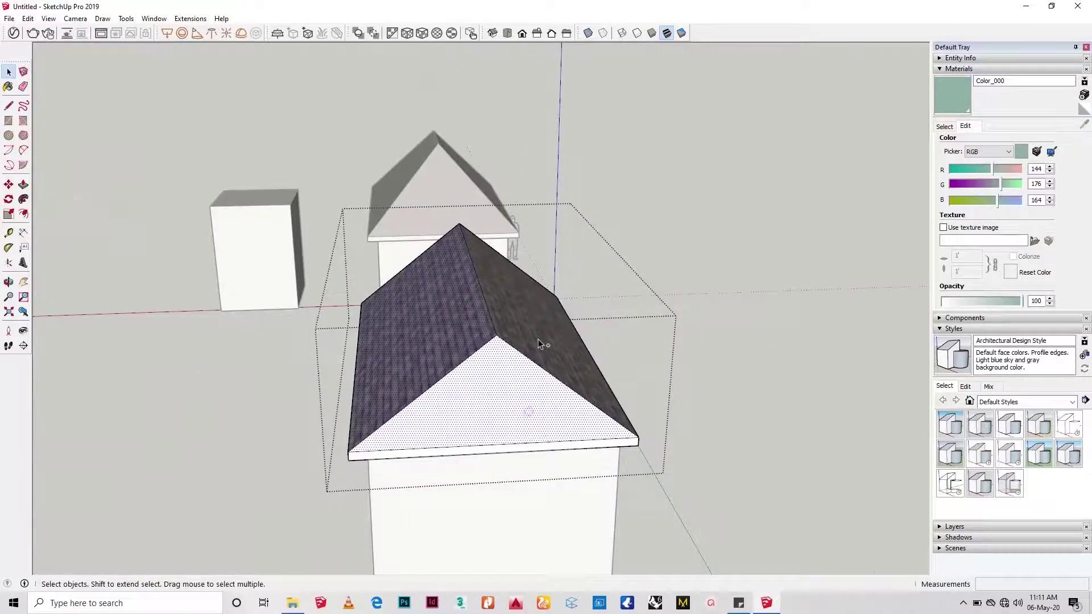
middle_drag(541, 344, 673, 353)
key(s)
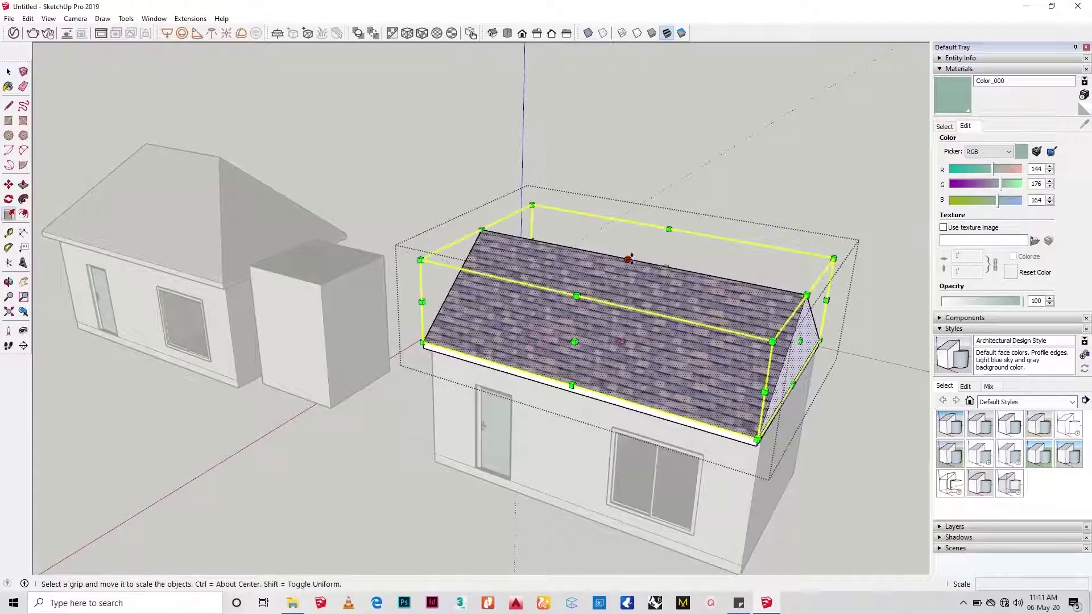
drag(631, 257, 633, 234)
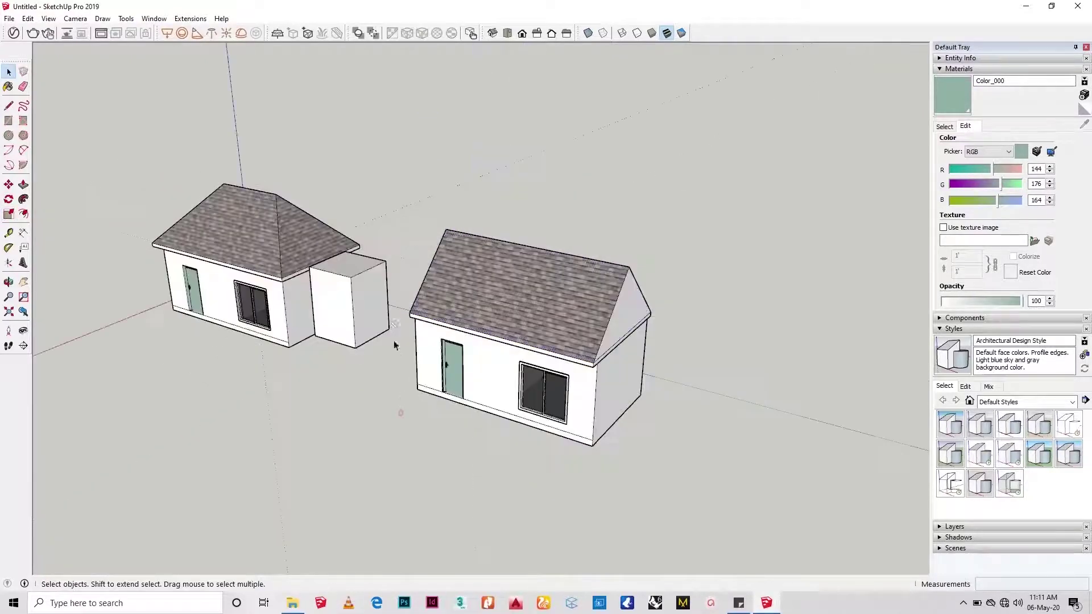
Delete the reference box standing between the two houses.
click(392, 340)
middle_drag(402, 415, 644, 364)
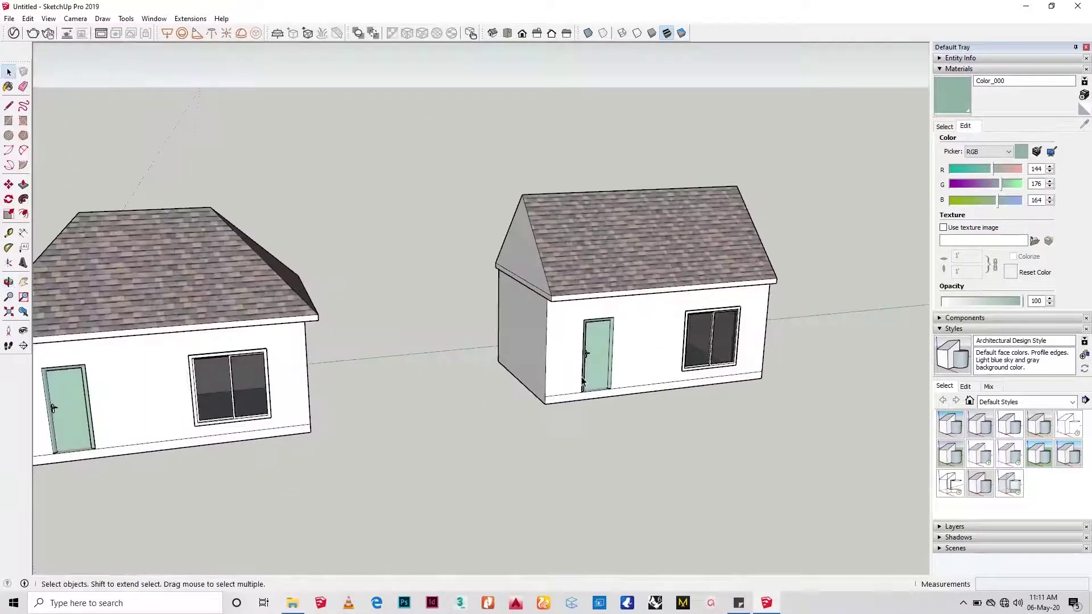
mouse_move(671, 393)
middle_down()
mouse_move(681, 451)
mouse_move(720, 443)
mouse_move(634, 531)
mouse_move(665, 393)
middle_up()
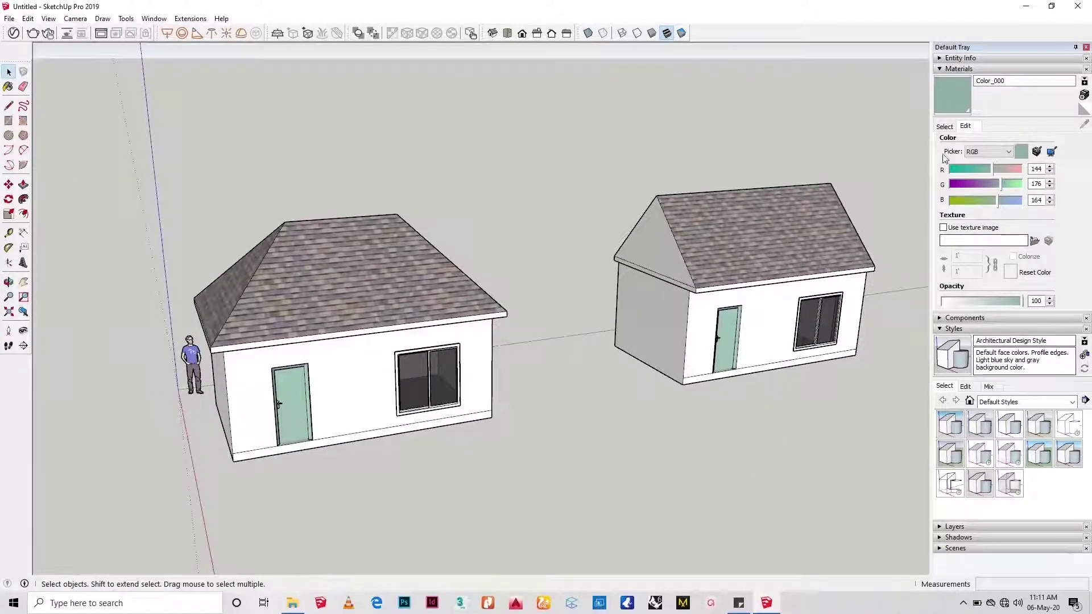
Collapse the Materials, Components and Styles sections and expand the Shadows settings.
click(959, 69)
click(952, 85)
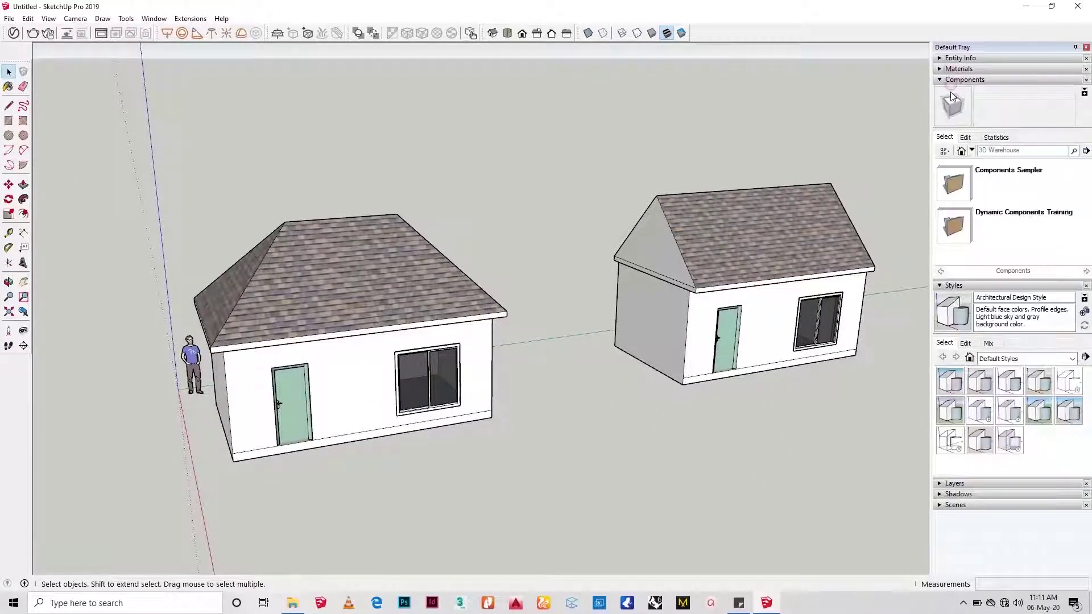
click(956, 81)
click(953, 90)
click(957, 112)
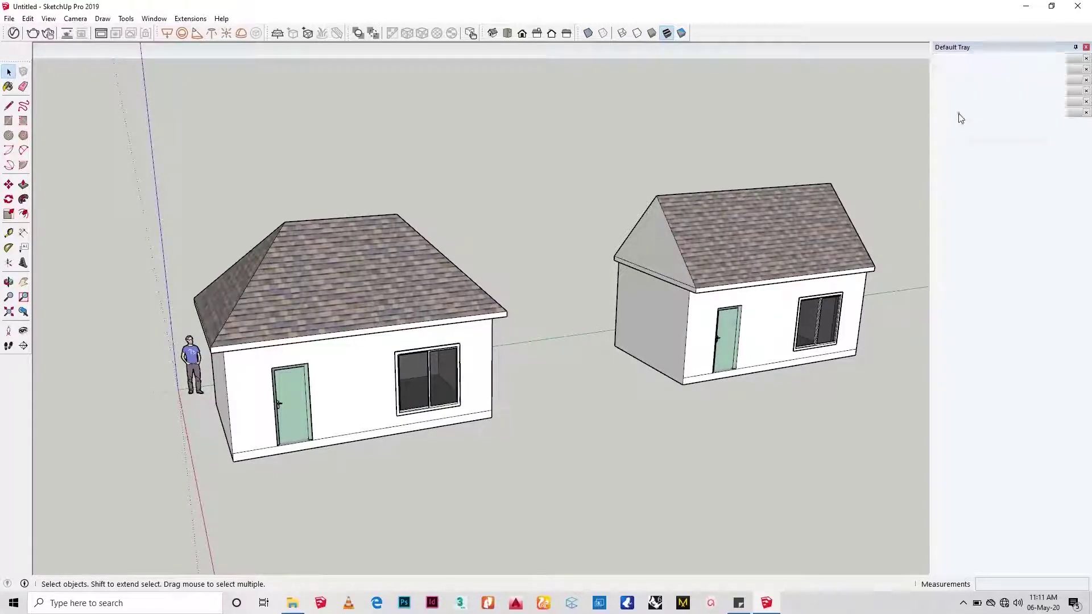